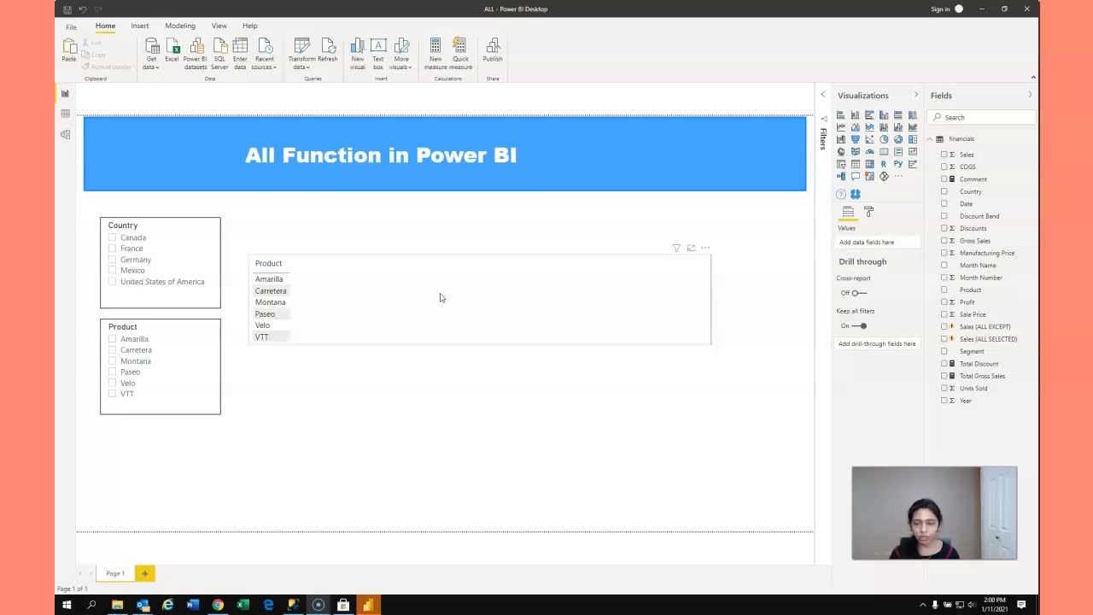
# Step: Create the measure Total Sales = Sum(financials[ Sales]) in the financials table and add it to the product table visual
pyautogui.click(368, 268)
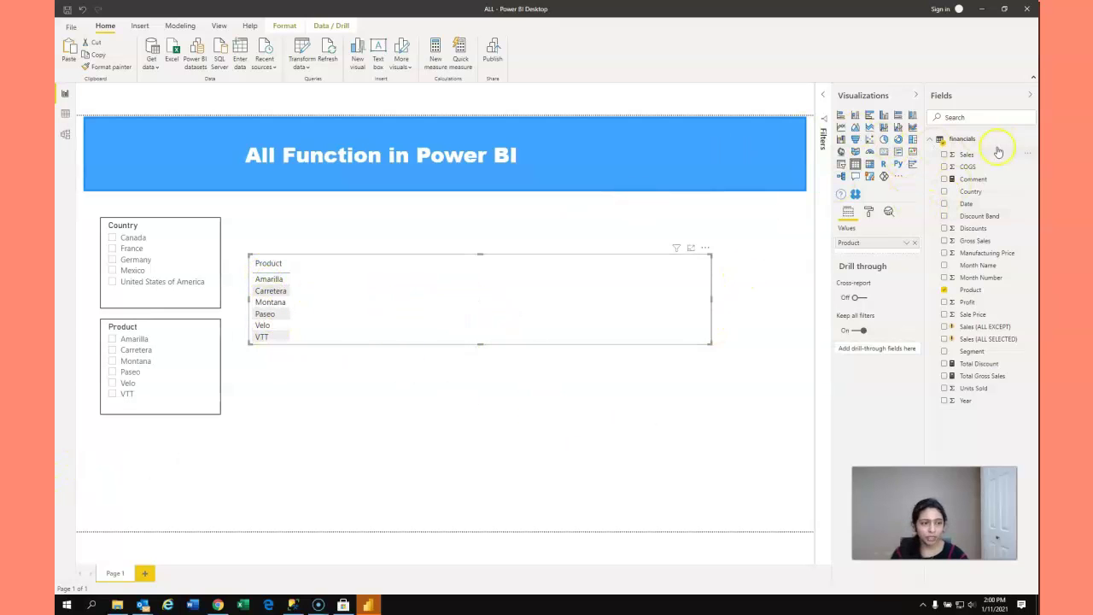
pyautogui.click(1029, 143)
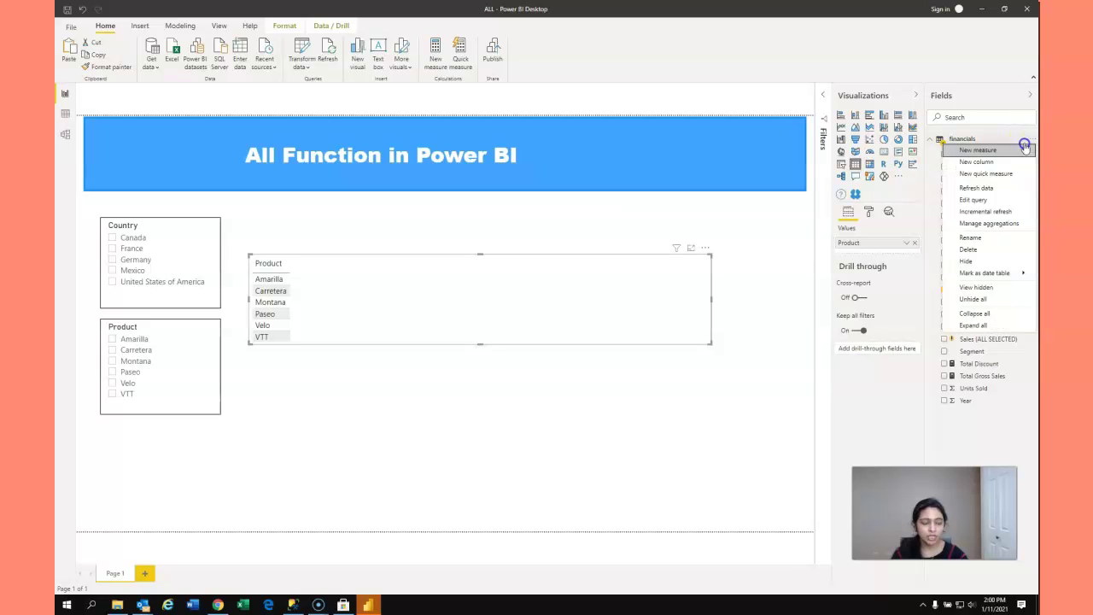
pyautogui.click(991, 162)
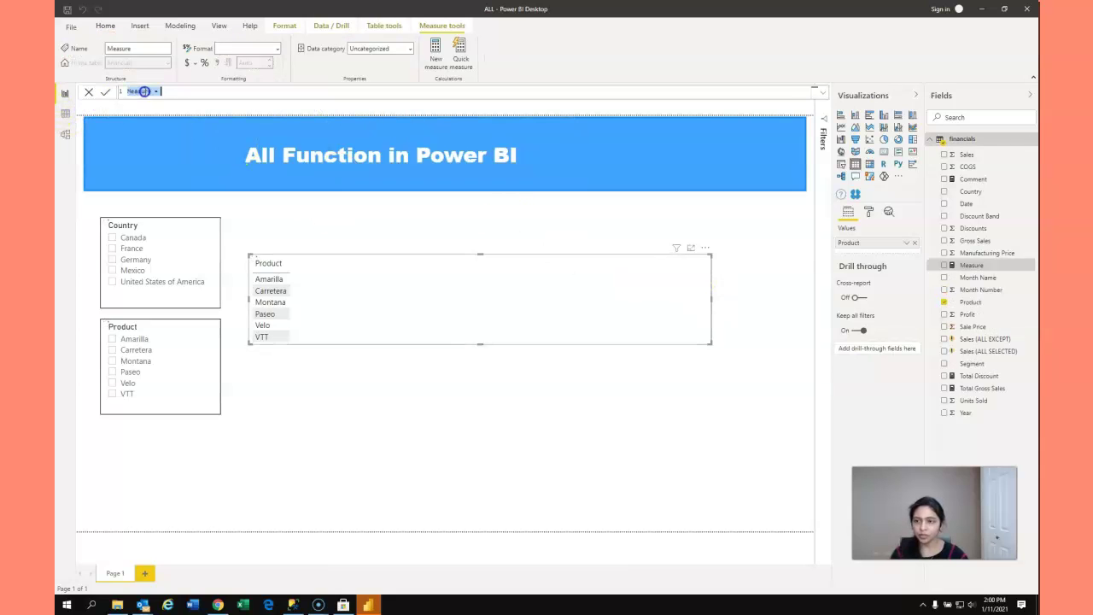
pyautogui.moveTo(151, 92); pyautogui.dragTo(125, 90)
pyautogui.press('BackSpace')
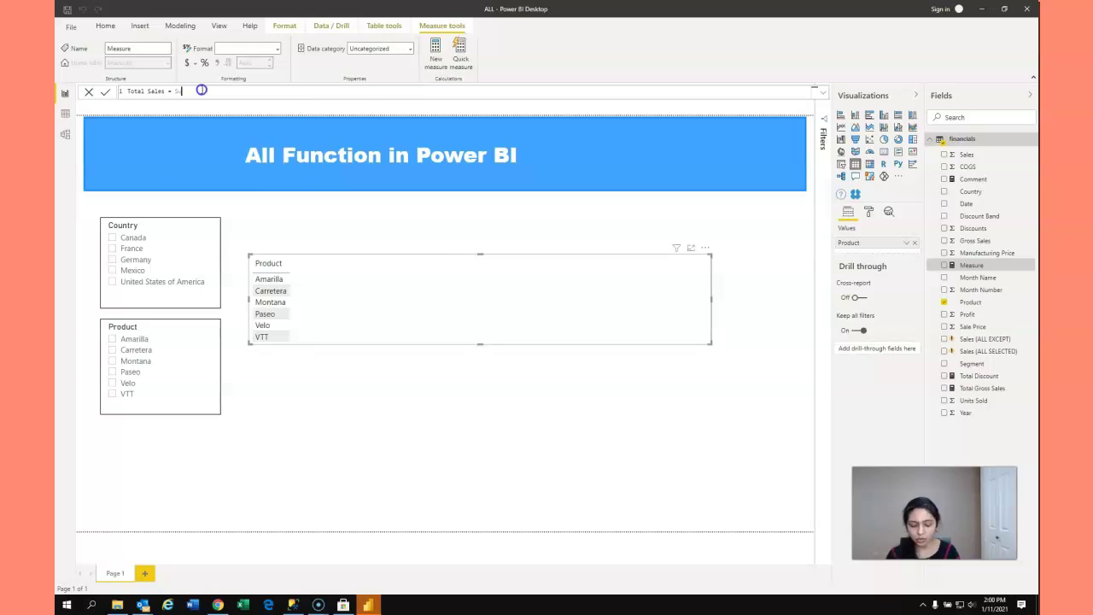
pyautogui.write('Sum(')
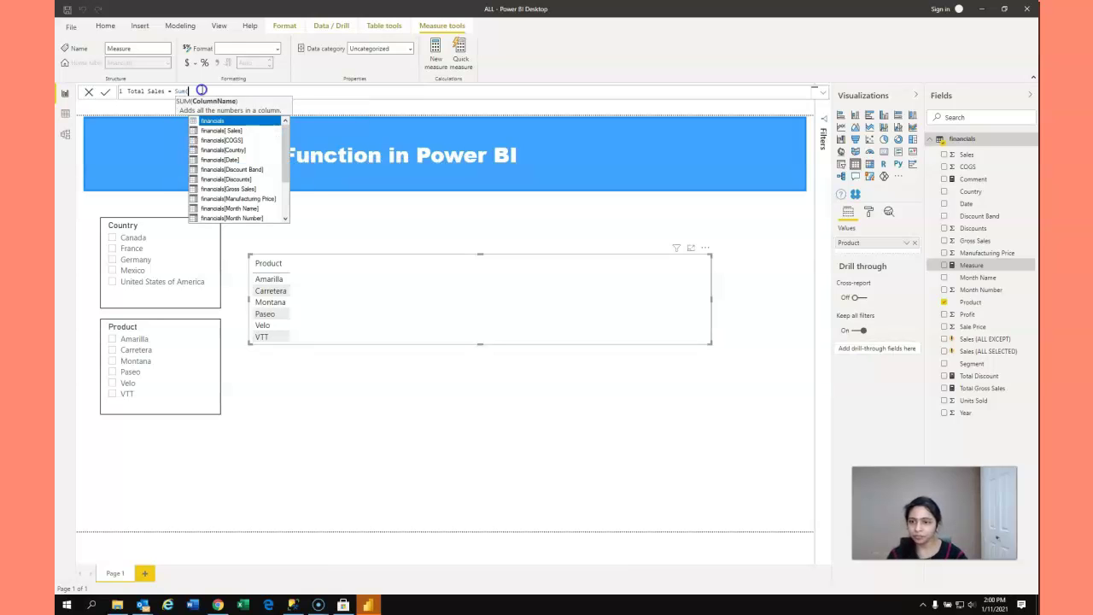
pyautogui.doubleClick(224, 130)
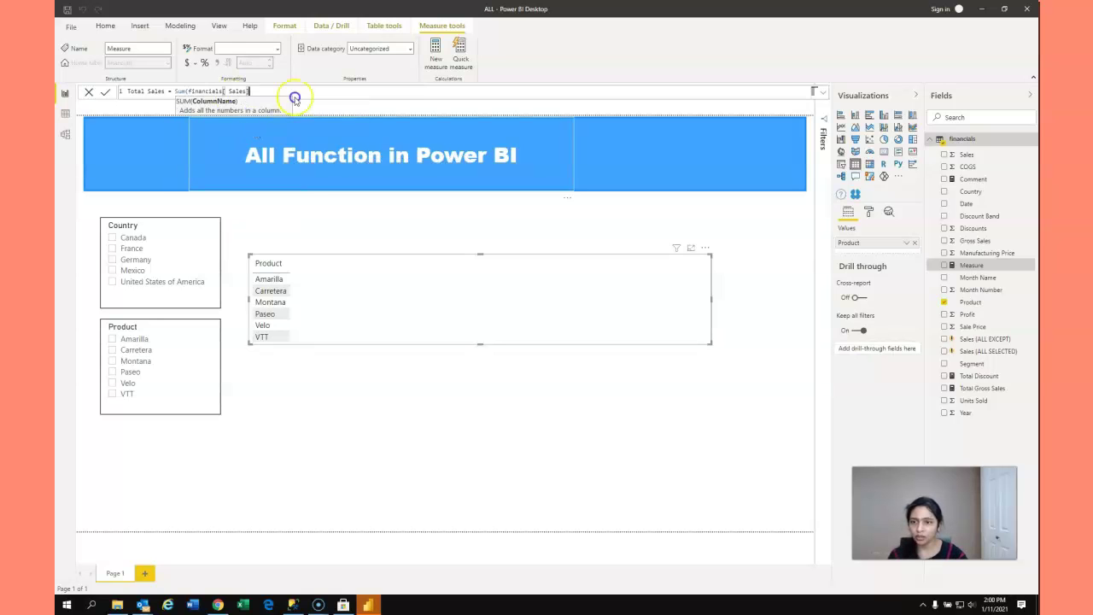
pyautogui.write(')')
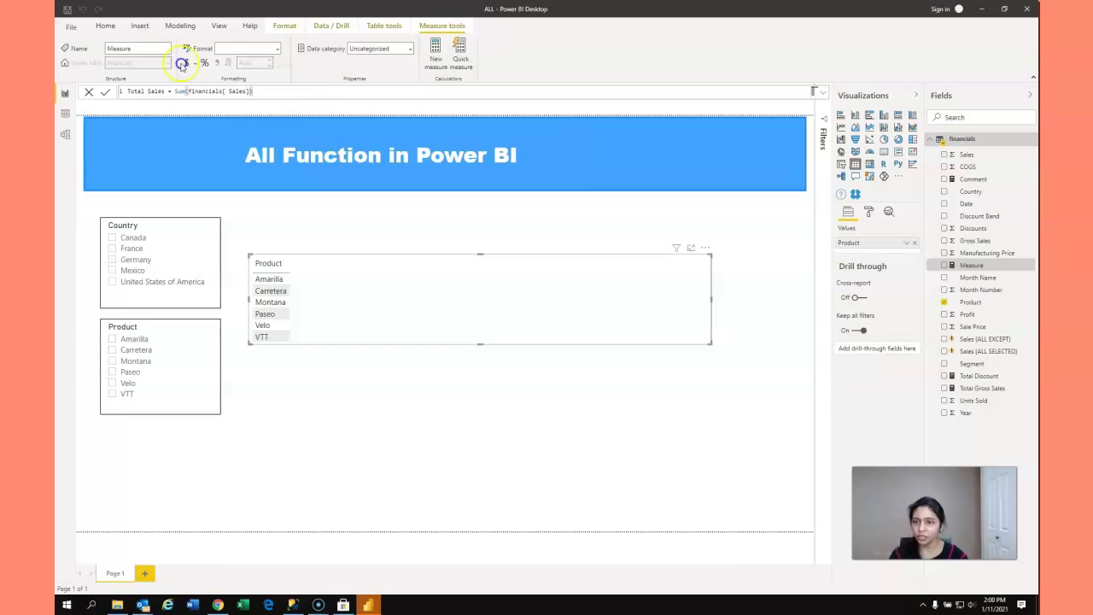
pyautogui.click(103, 94)
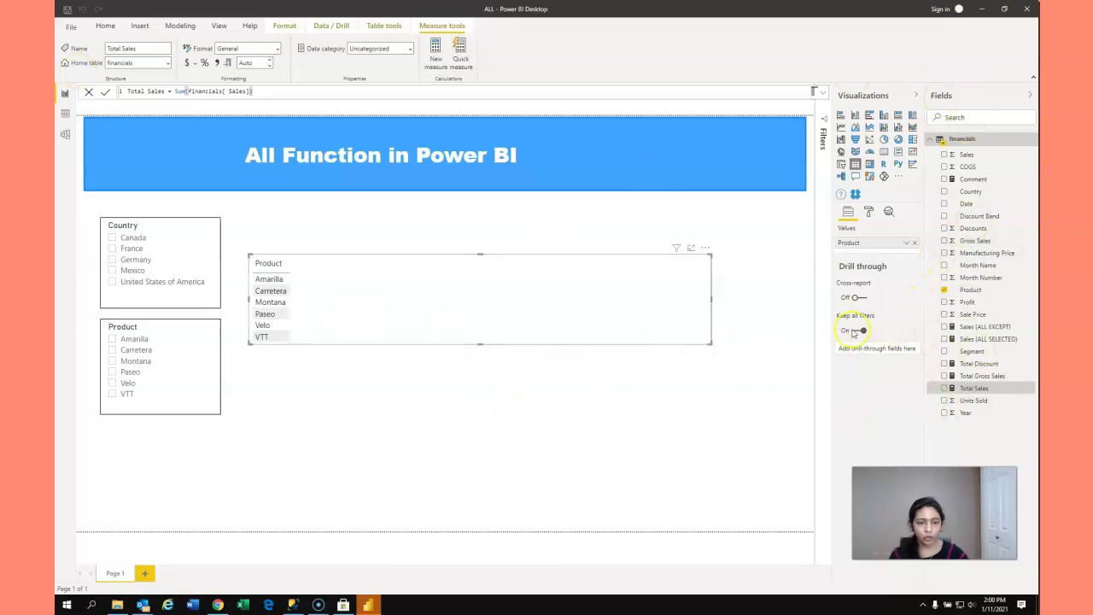
pyautogui.click(945, 390)
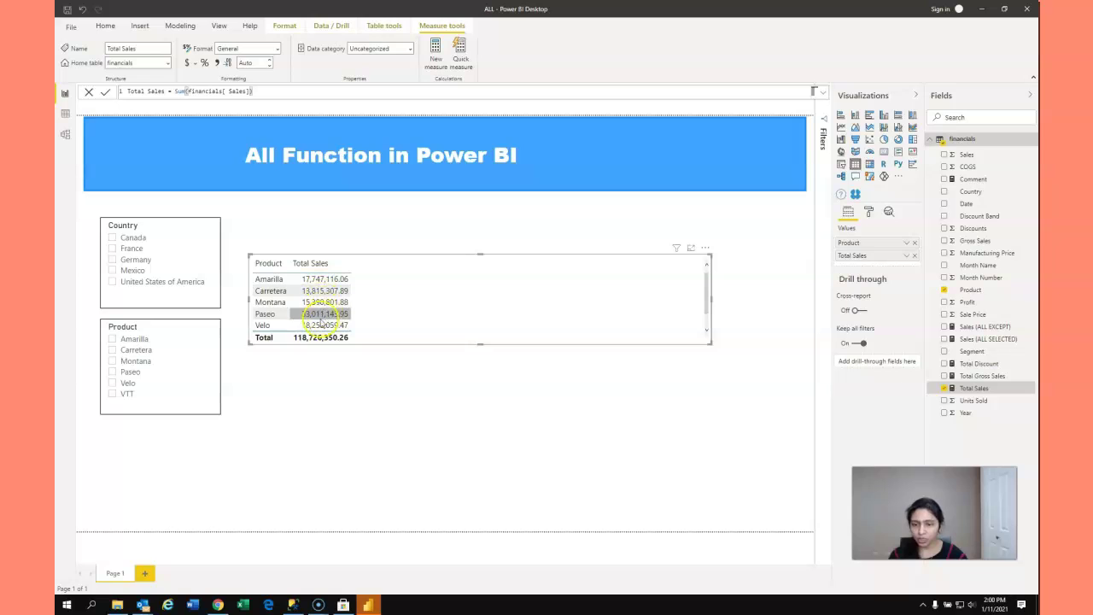
pyautogui.click(461, 311)
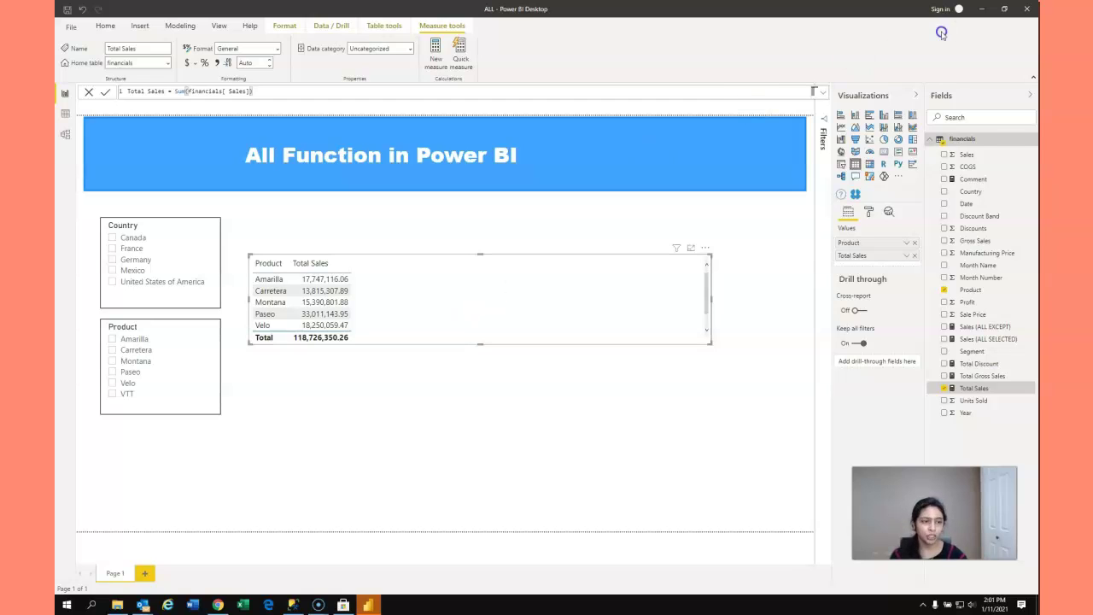
# Step: Start another new measure in the financials table and name it Sales (All)
pyautogui.click(1035, 144)
pyautogui.click(990, 161)
pyautogui.doubleClick(150, 91)
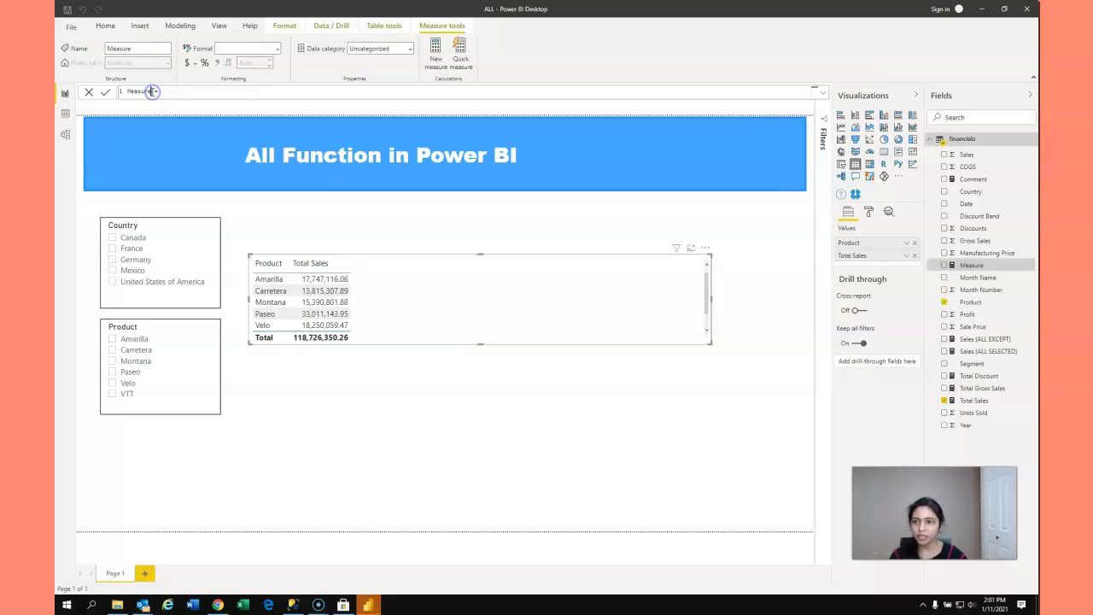
pyautogui.write('Sales (')
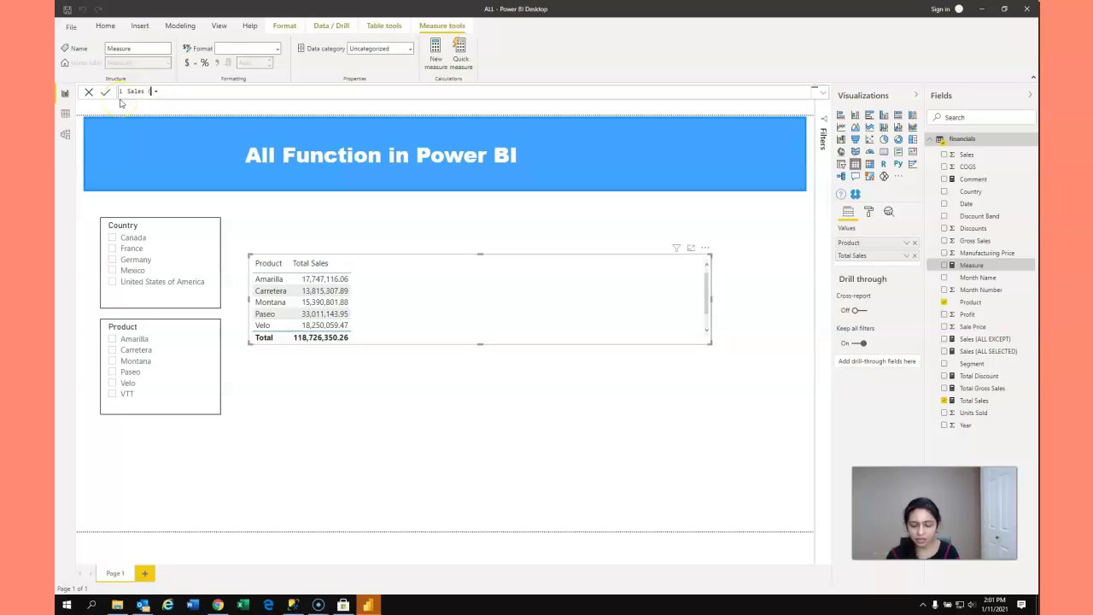
pyautogui.write('All)')
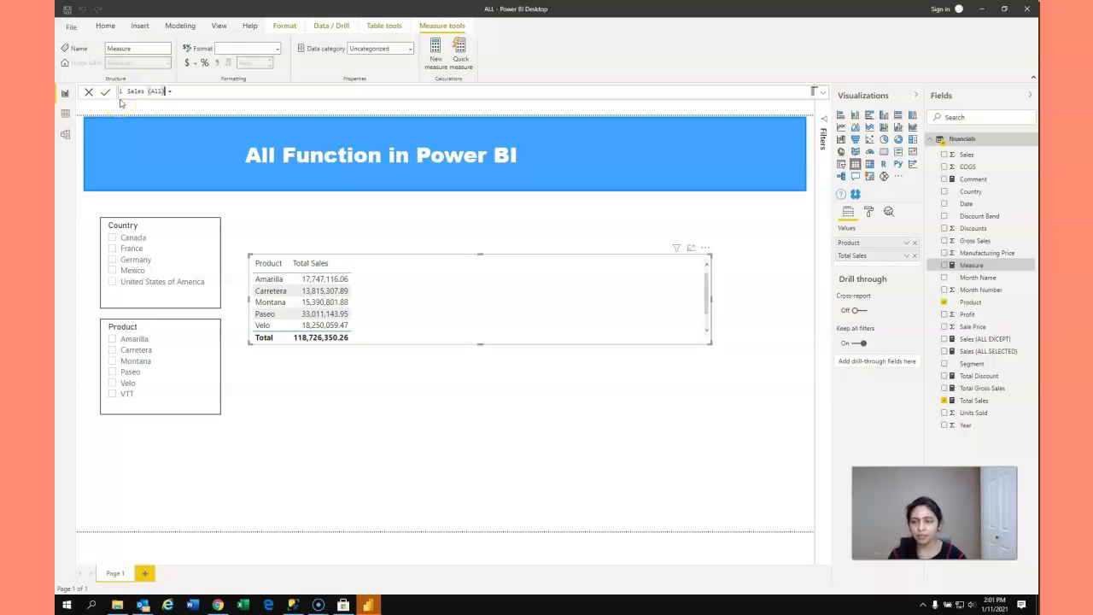
pyautogui.click(192, 94)
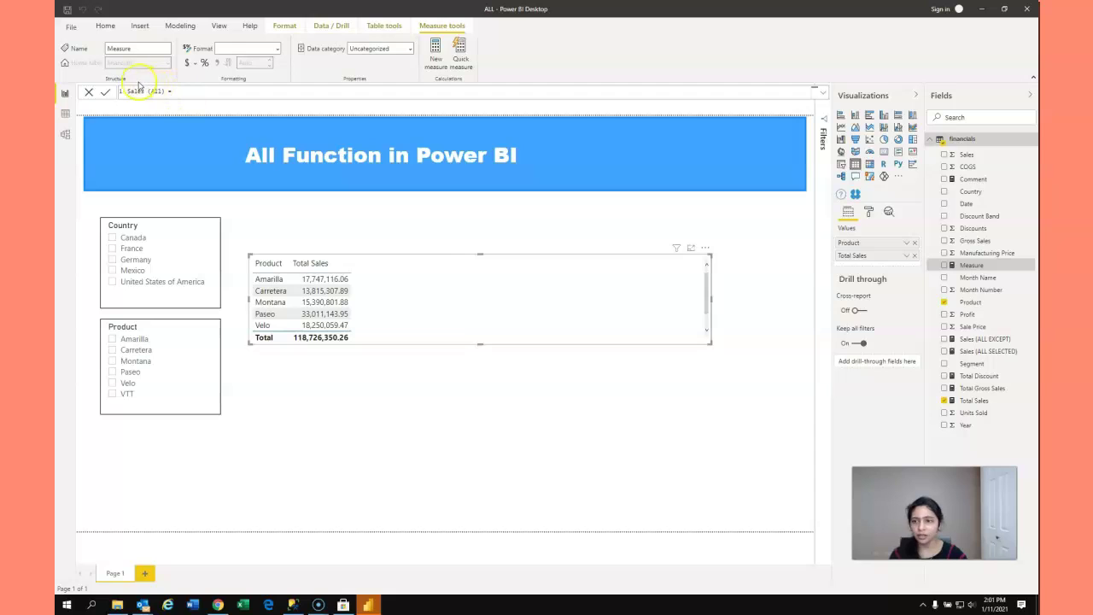
pyautogui.moveTo(167, 91); pyautogui.dragTo(130, 91)
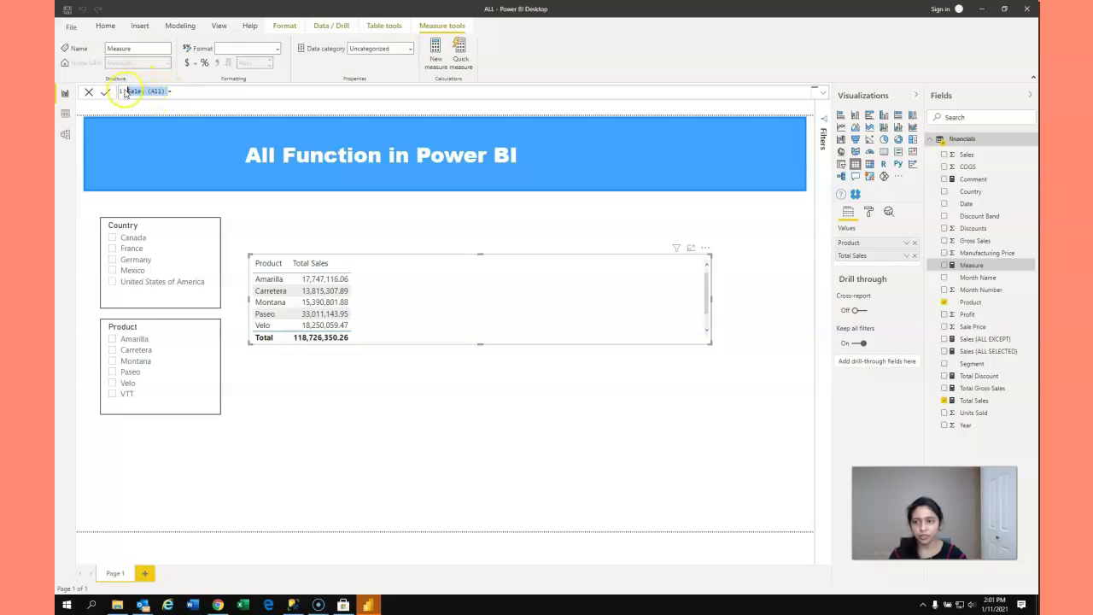
pyautogui.click(164, 90)
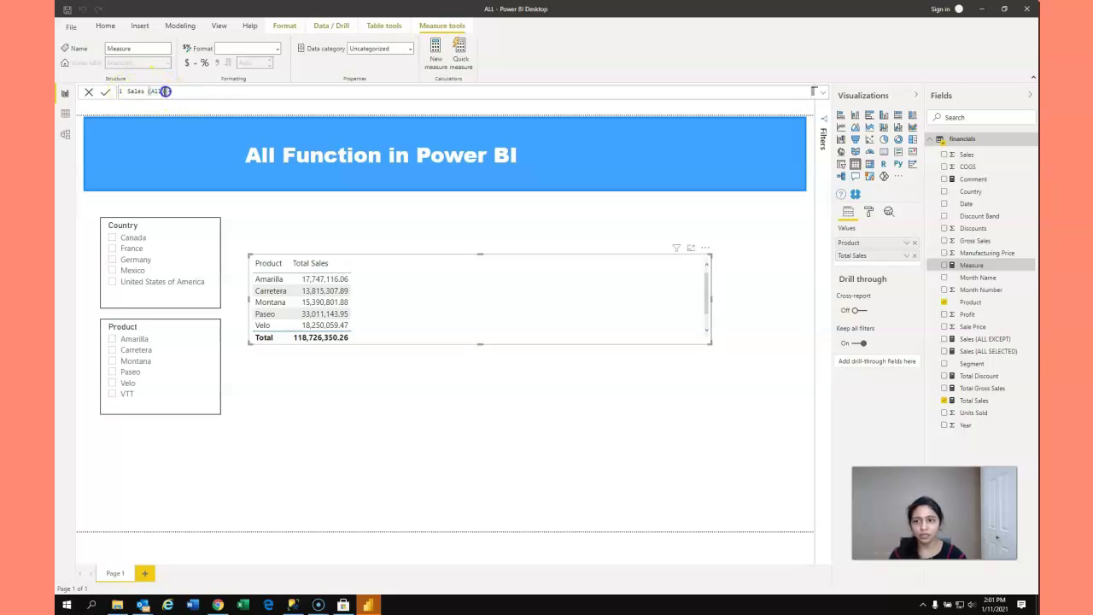
pyautogui.moveTo(164, 91); pyautogui.dragTo(124, 91)
pyautogui.click(175, 92)
# Step: Begin the Sales (All) formula with CALCULATE, using the [Total Sales] measure as its expression
pyautogui.write('Calcu')
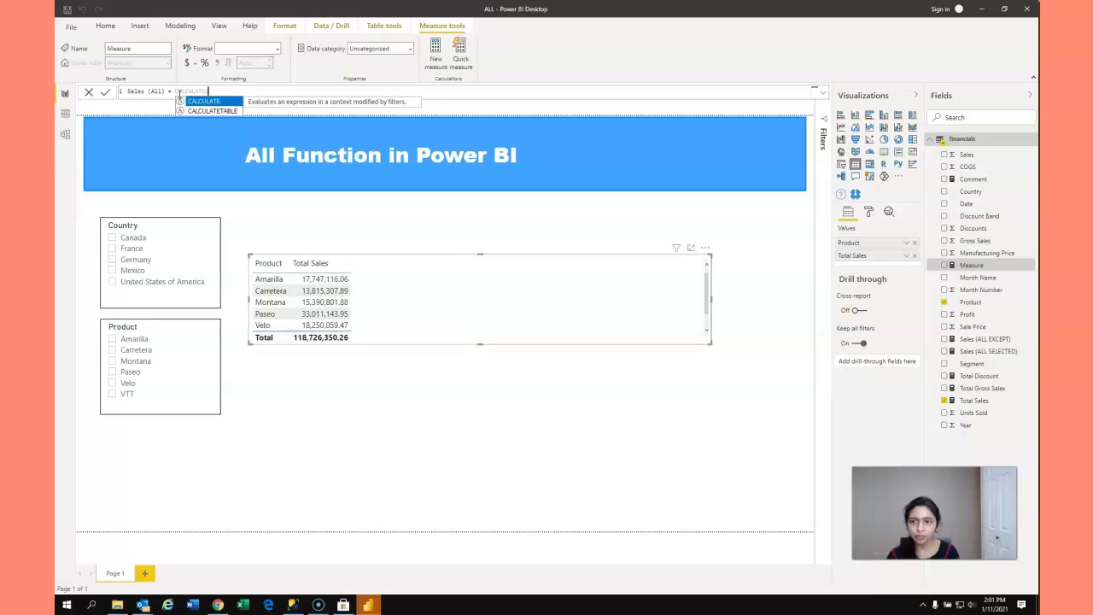
pyautogui.press('Tab')
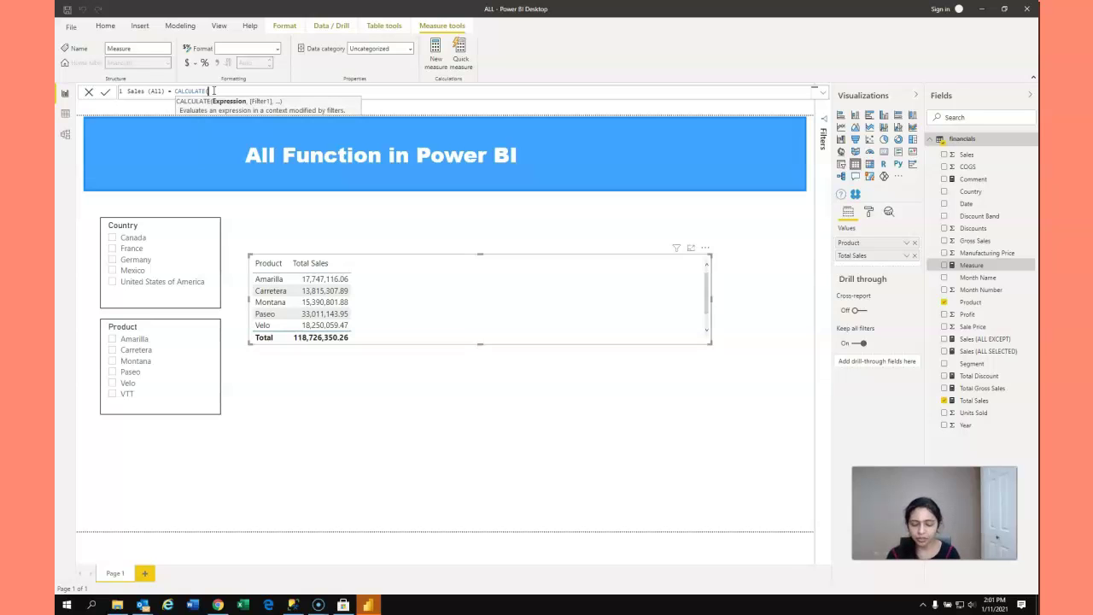
pyautogui.write('tot')
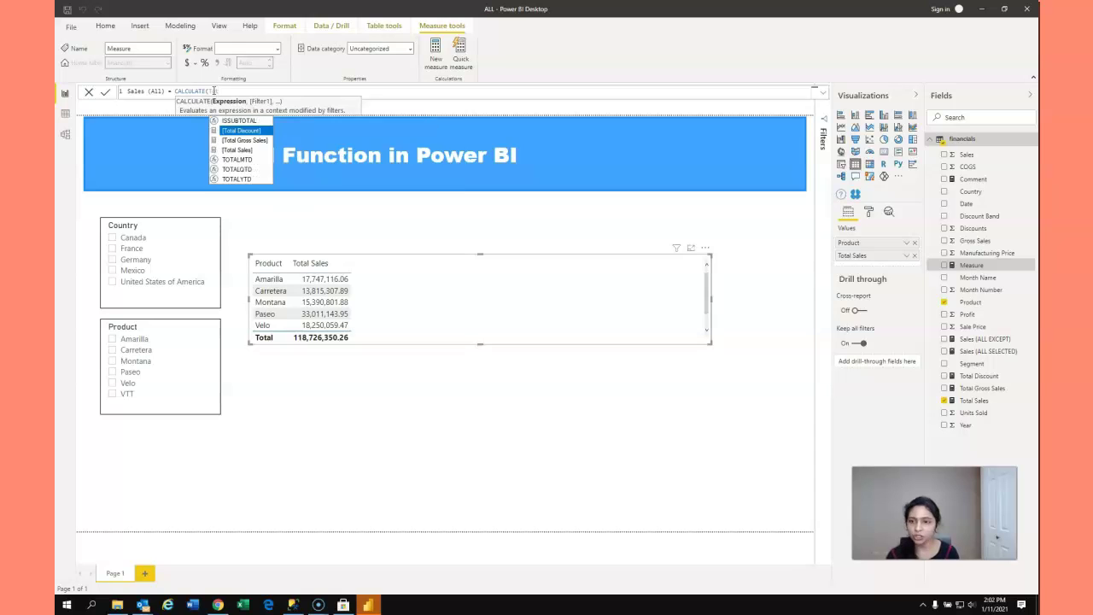
pyautogui.press('Down')
pyautogui.press('Down')
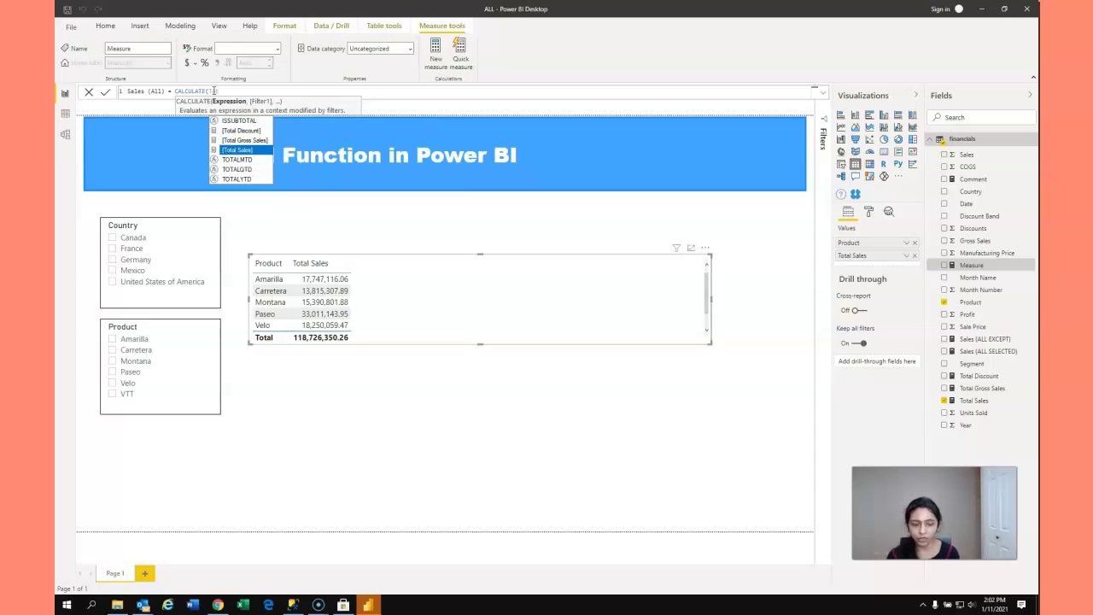
pyautogui.press('Tab')
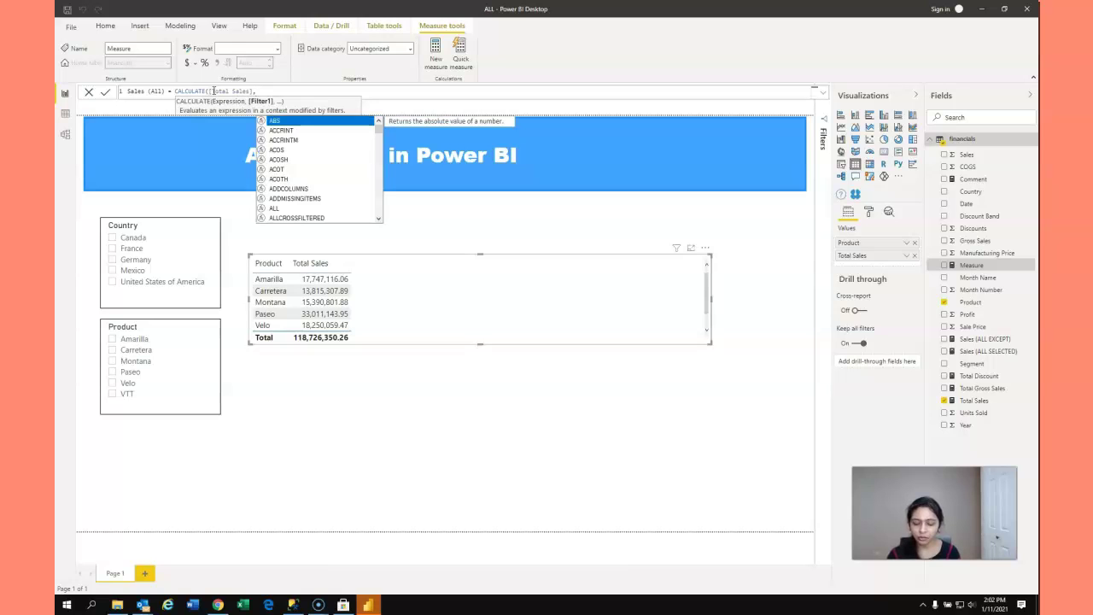
# Step: Complete the CALCULATE formula with the filter argument All(financials[Product]) and close both parentheses
pyautogui.write('All(')
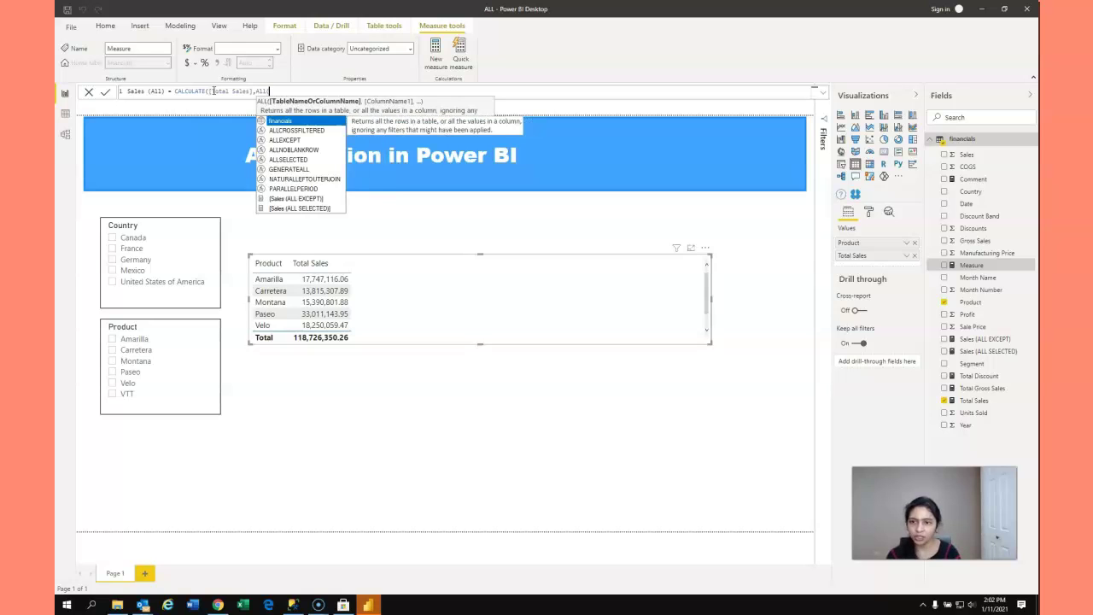
pyautogui.write('fina')
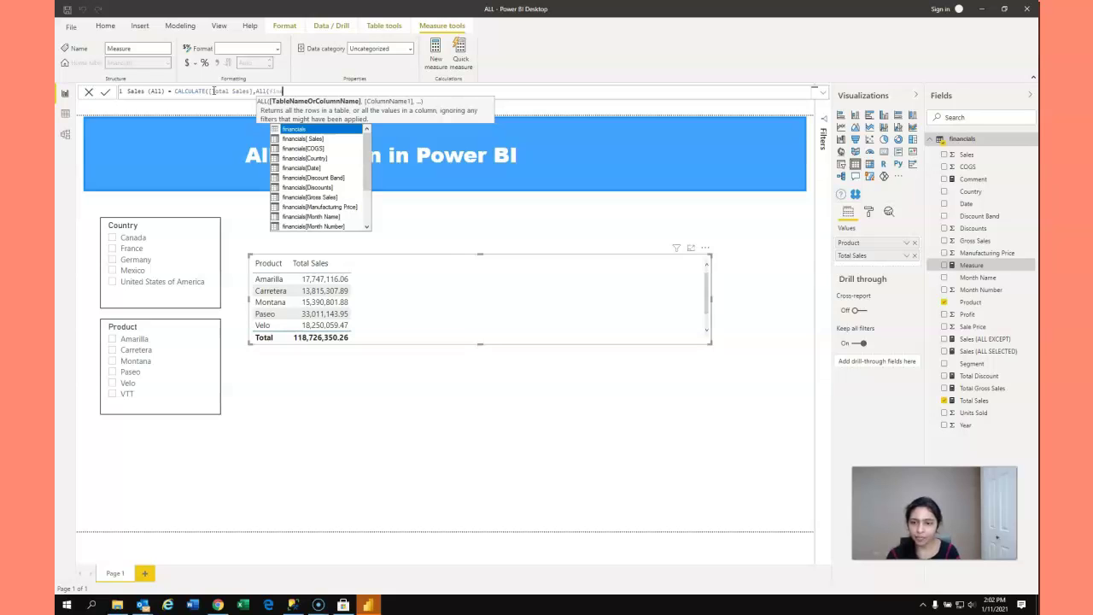
pyautogui.press('Down')
pyautogui.press('Down')
pyautogui.press('Down')
pyautogui.press('Down')
pyautogui.press('Down')
pyautogui.press('Down')
pyautogui.press('Down')
pyautogui.press('Down')
pyautogui.press('Down')
pyautogui.press('Down')
pyautogui.press('Down')
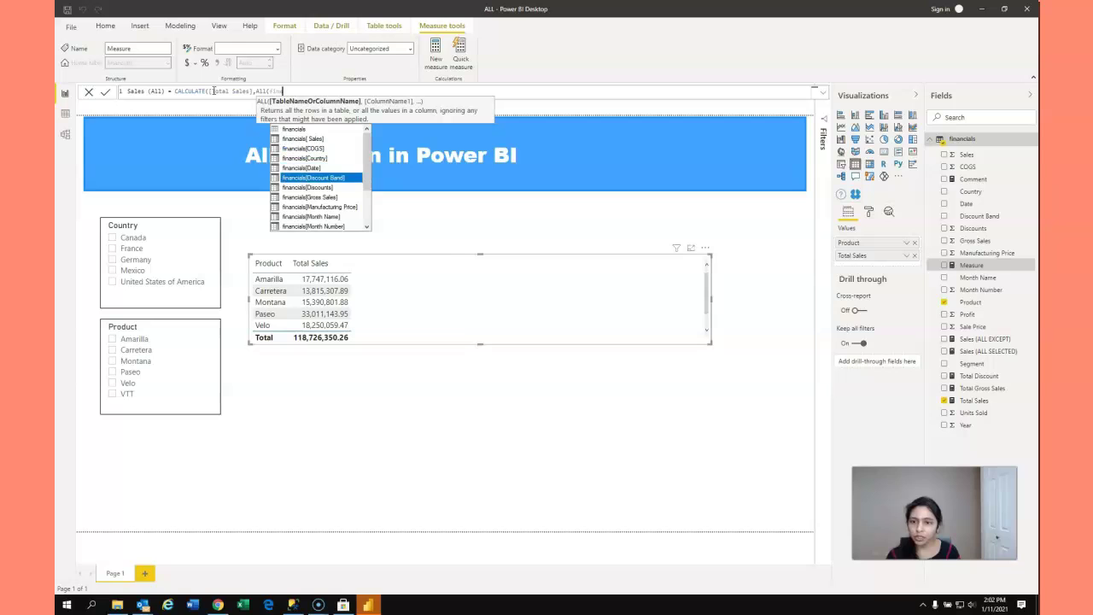
pyautogui.press('Down')
pyautogui.press('Up')
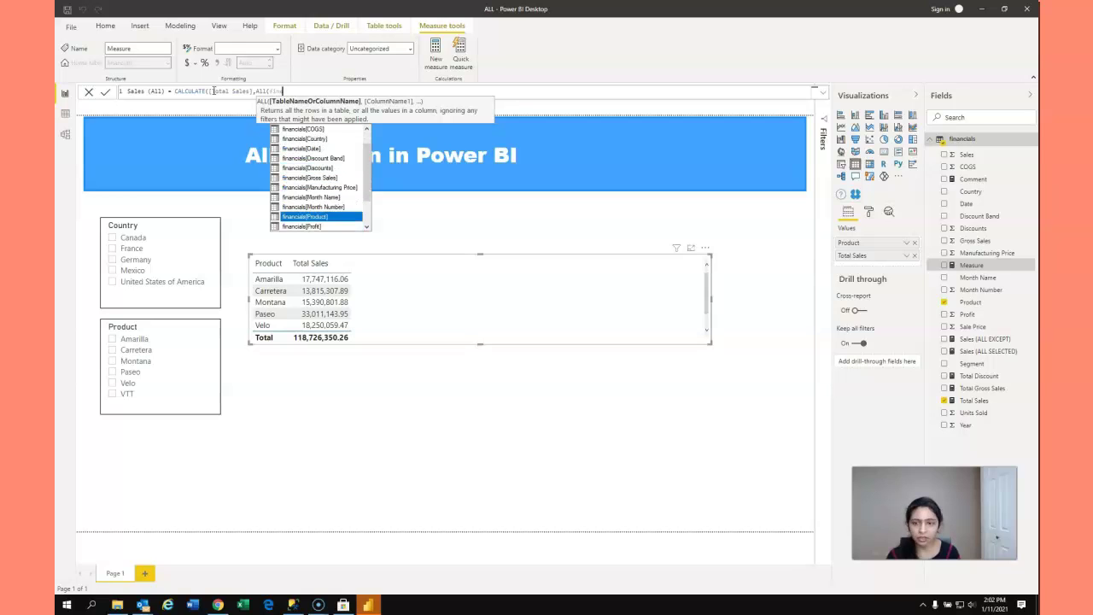
pyautogui.press('Tab')
pyautogui.write(')')
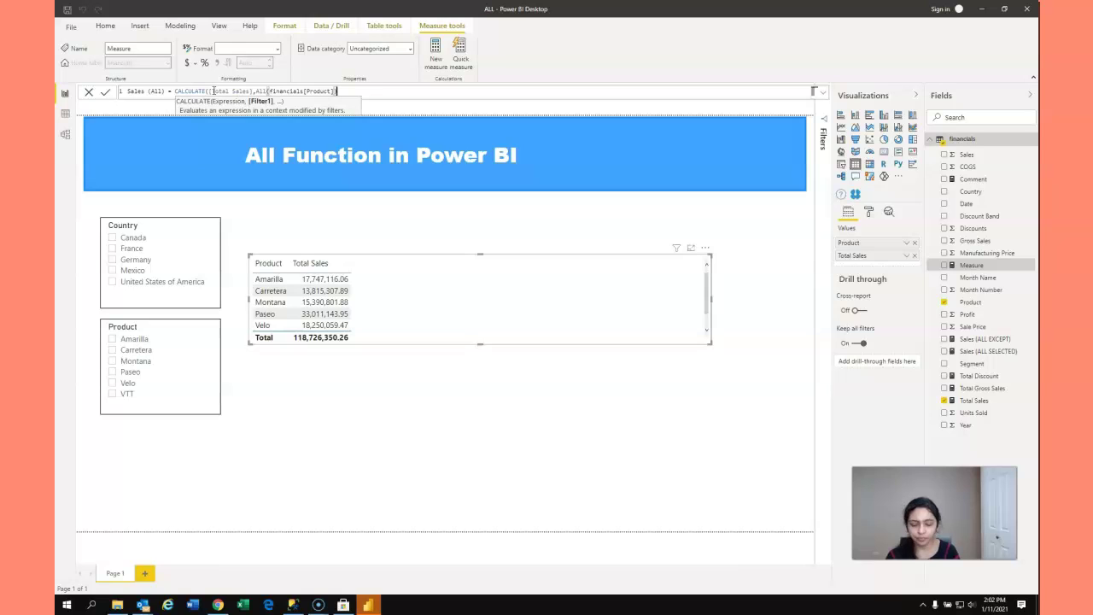
pyautogui.write(')')
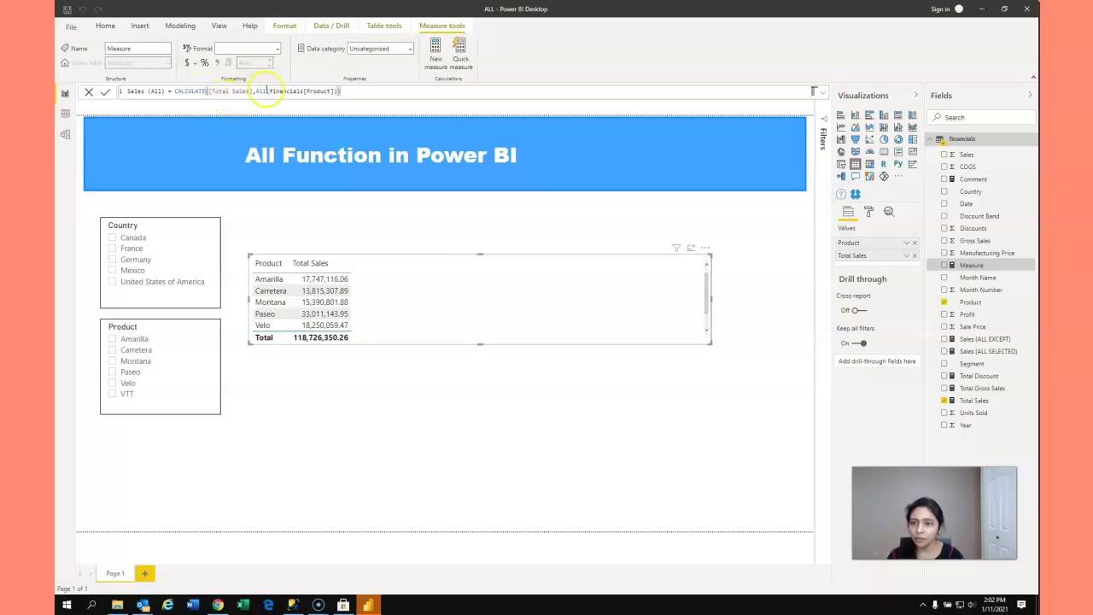
# Step: Commit the Sales (All) measure and add it as a column to the product table visual
pyautogui.moveTo(257, 91); pyautogui.dragTo(339, 90)
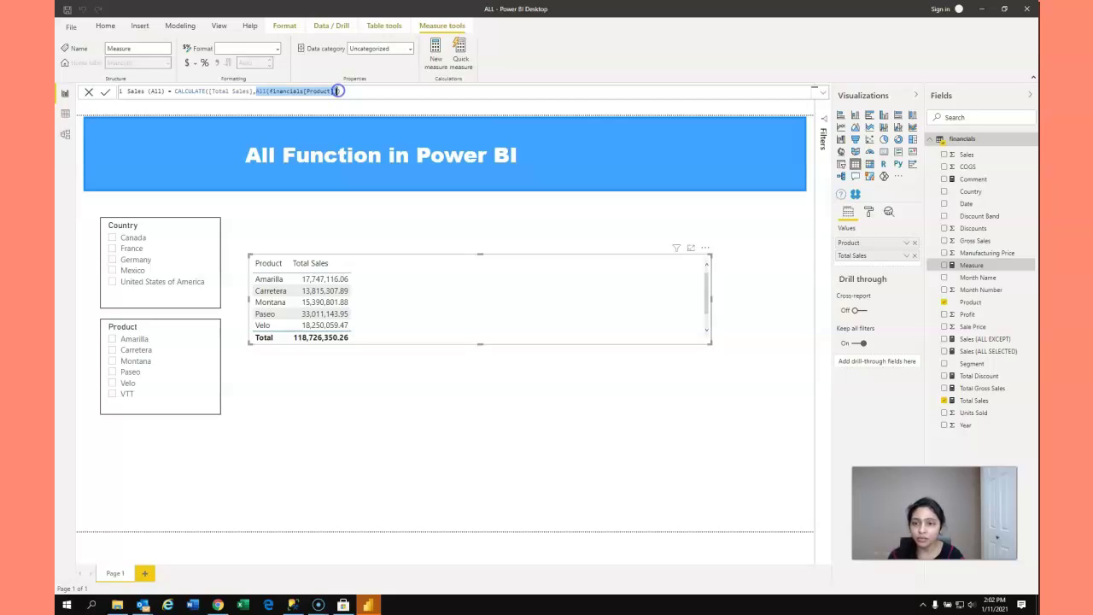
pyautogui.click(293, 91)
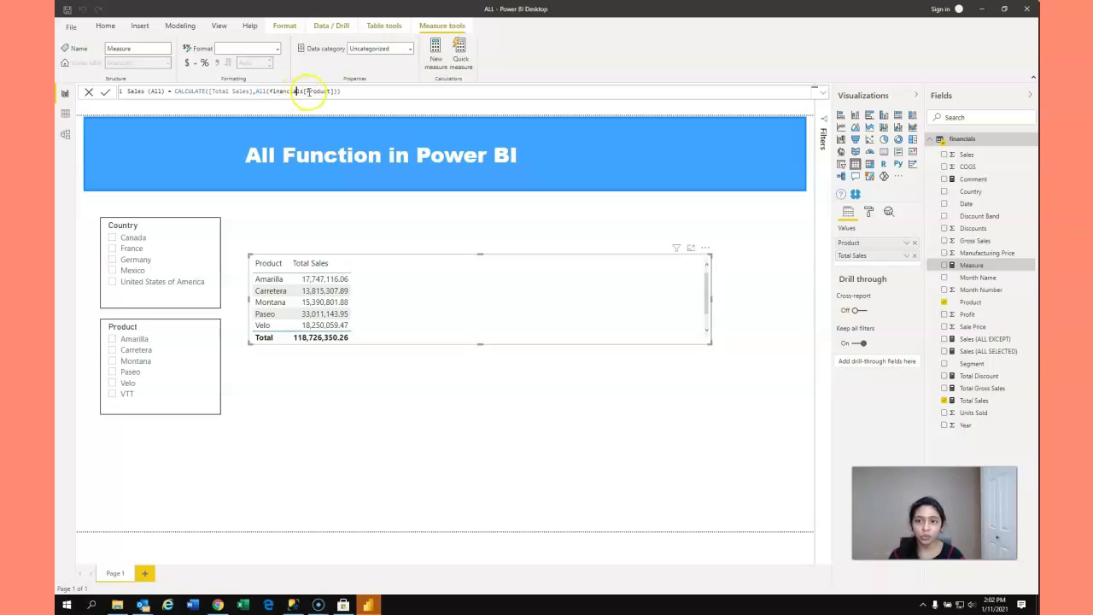
pyautogui.doubleClick(311, 91)
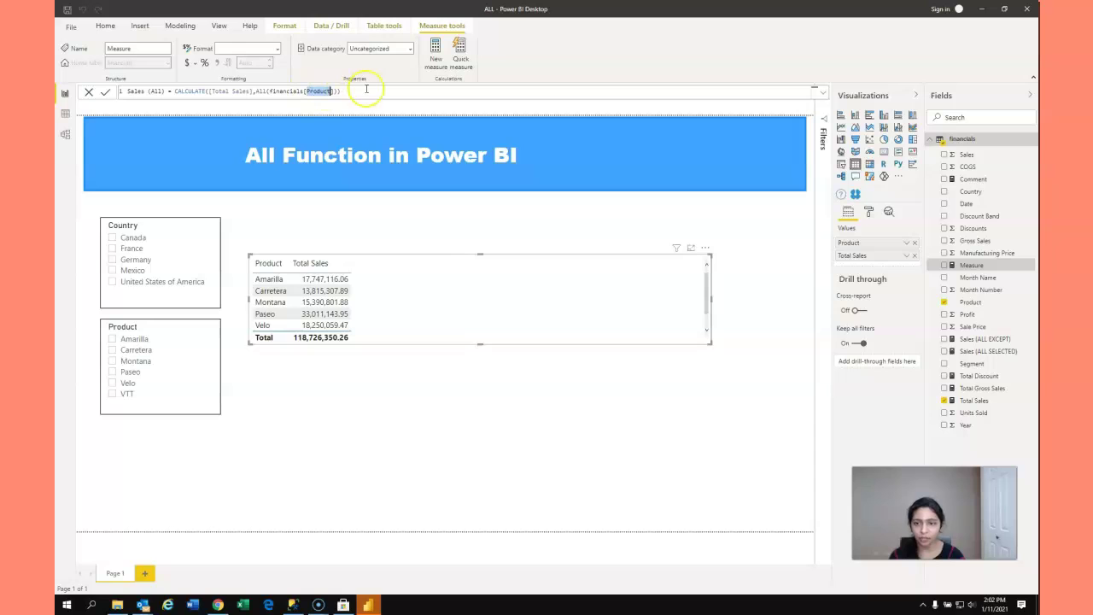
pyautogui.click(105, 93)
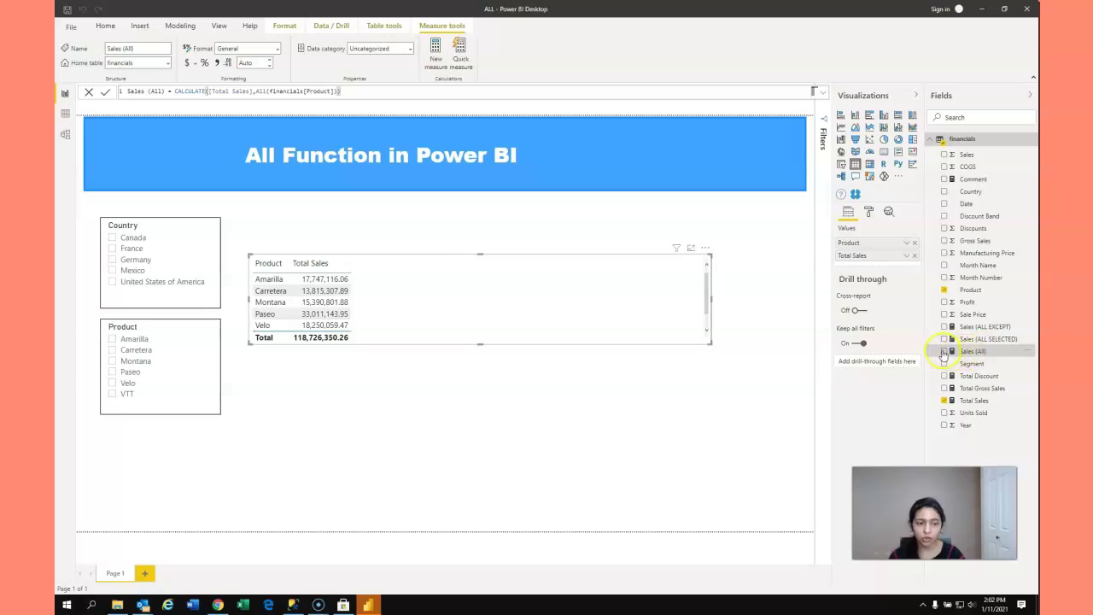
pyautogui.click(945, 351)
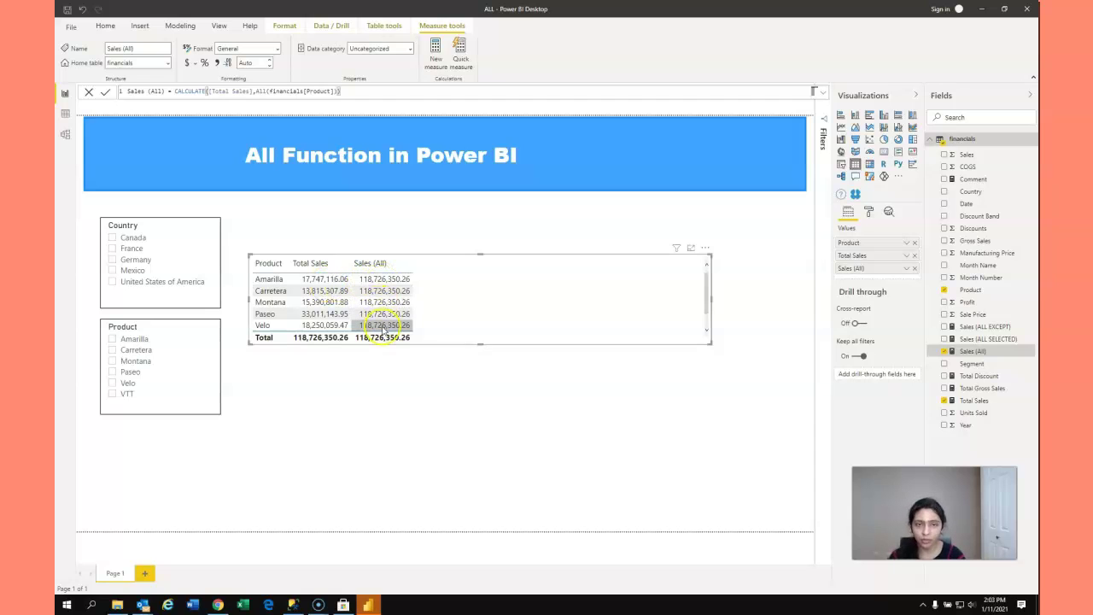
# Step: Filter the report by each product in turn with the Product slicer to compare Total Sales and Sales (All), and clear the selection
pyautogui.click(133, 341)
pyautogui.click(134, 351)
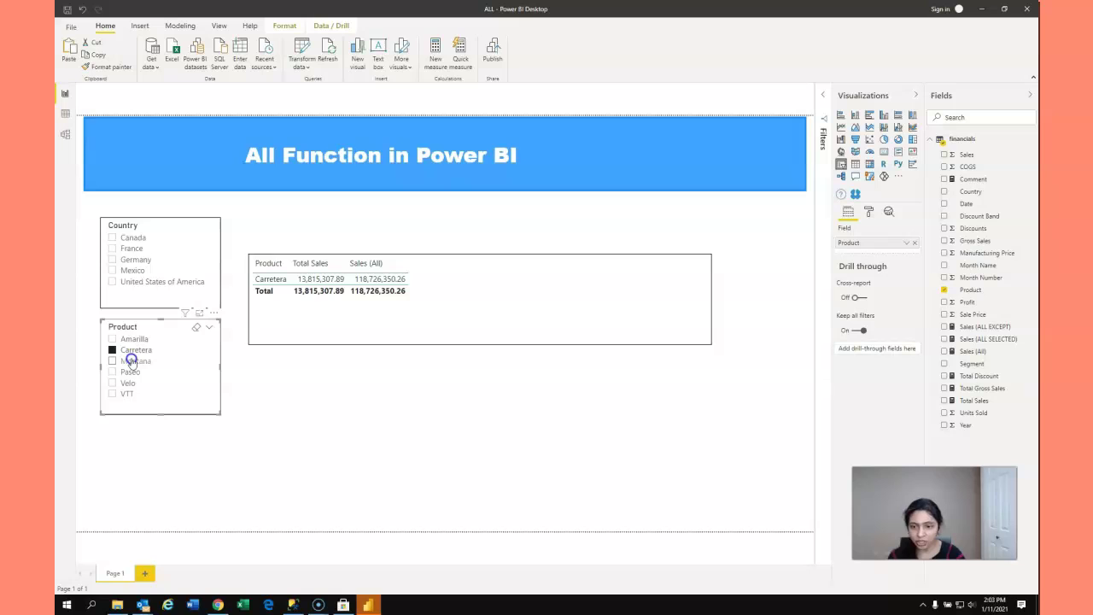
pyautogui.click(131, 361)
pyautogui.click(132, 373)
pyautogui.click(129, 383)
pyautogui.click(131, 395)
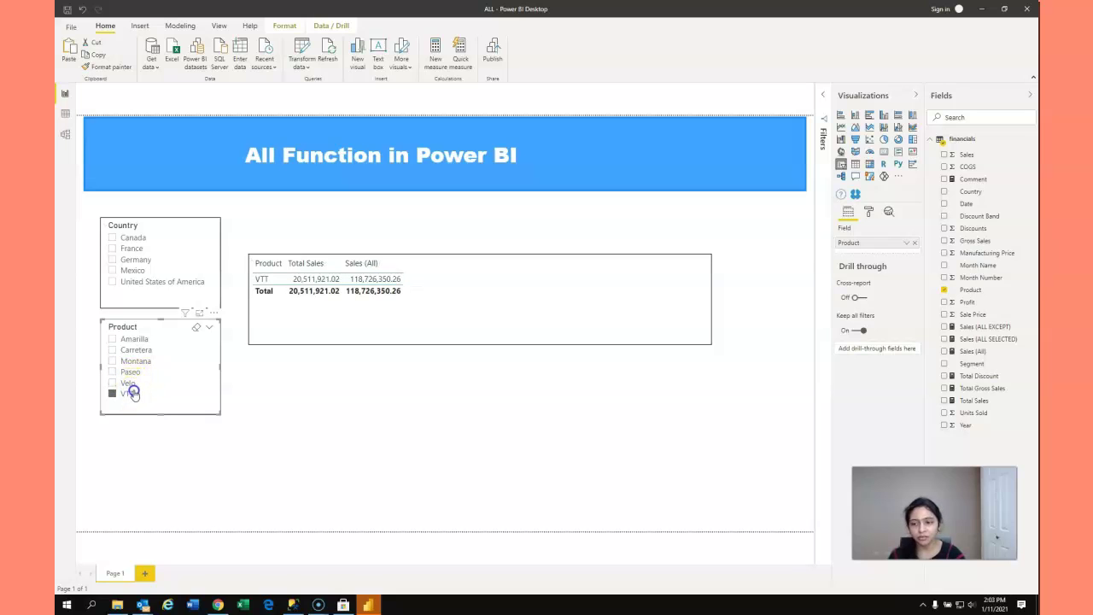
pyautogui.click(133, 339)
pyautogui.click(195, 328)
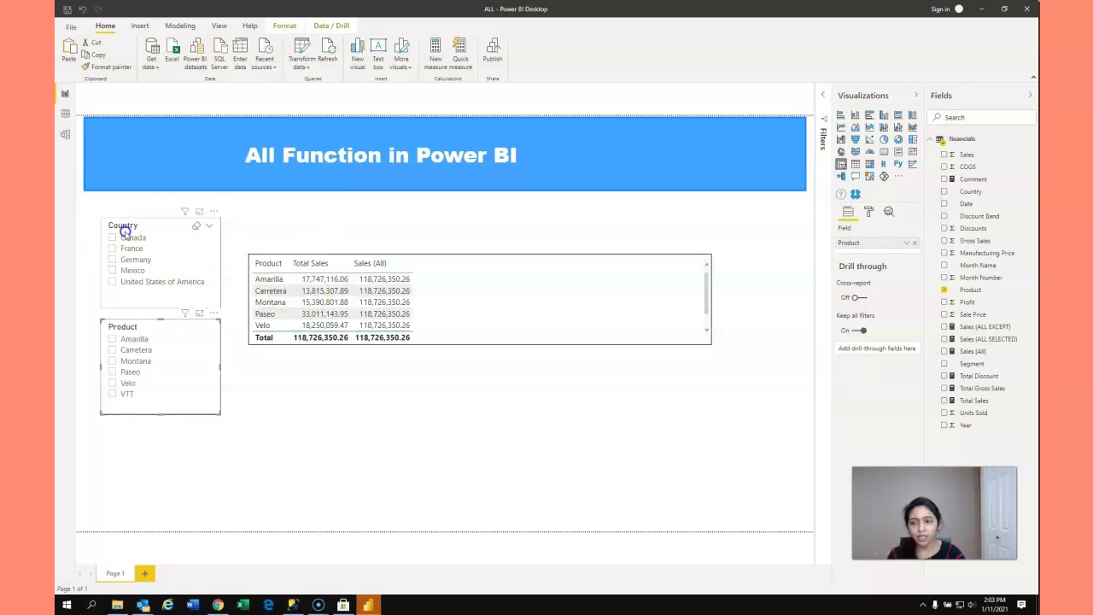
# Step: Filter the report by Canada, France and Germany in turn with the Country slicer to compare both measures, and clear the selection
pyautogui.click(111, 239)
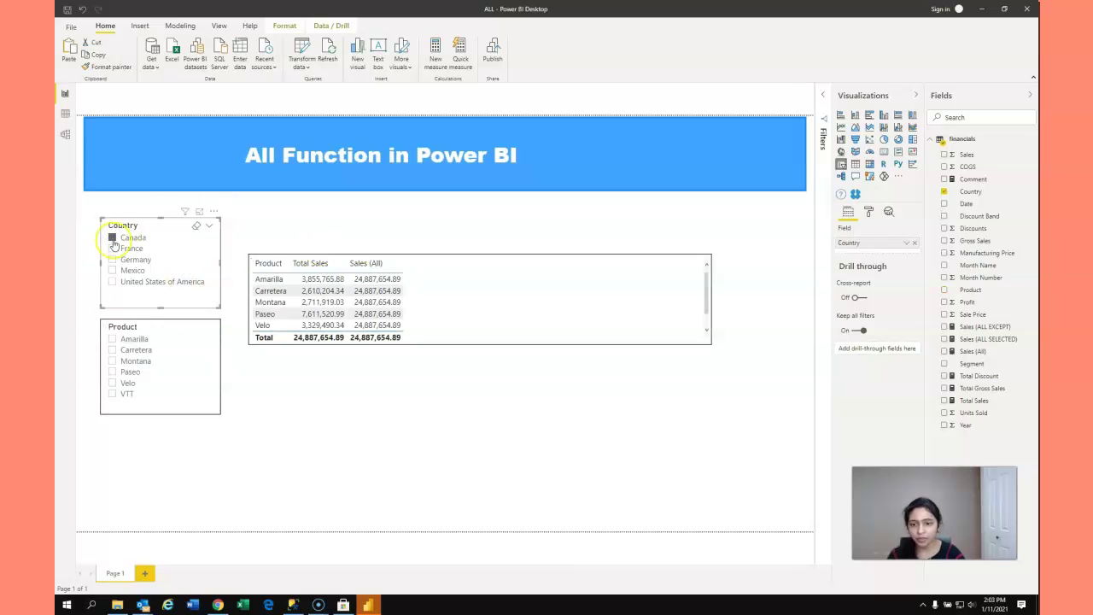
pyautogui.click(111, 248)
pyautogui.click(111, 259)
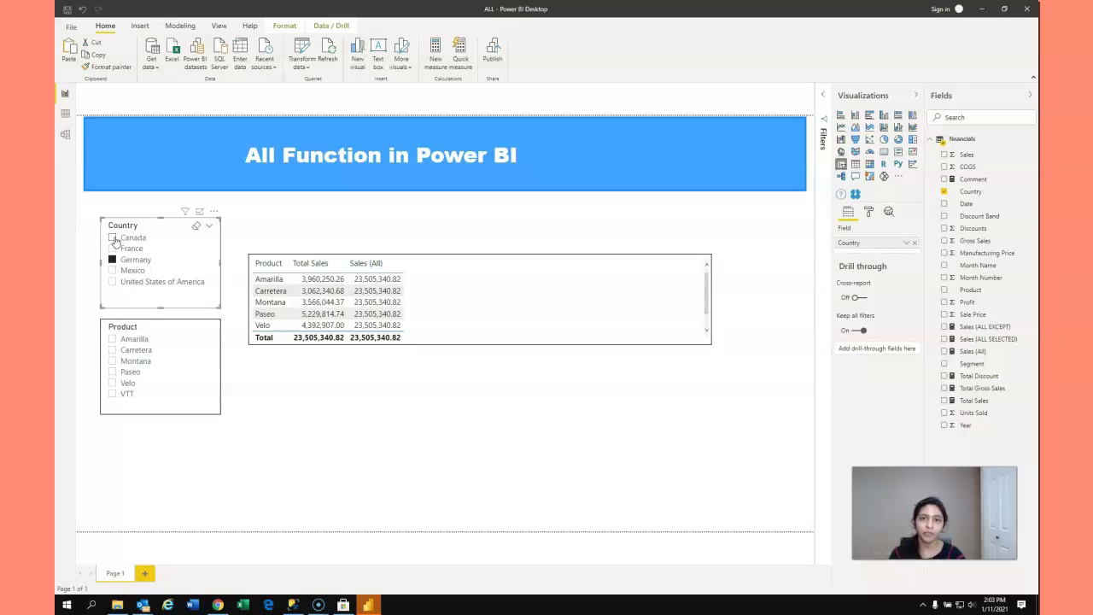
pyautogui.click(112, 259)
# Step: Edit the Sales (All) measure so its filter argument is the whole table, All(financials), instead of the Product column, and commit the formula
pyautogui.click(971, 351)
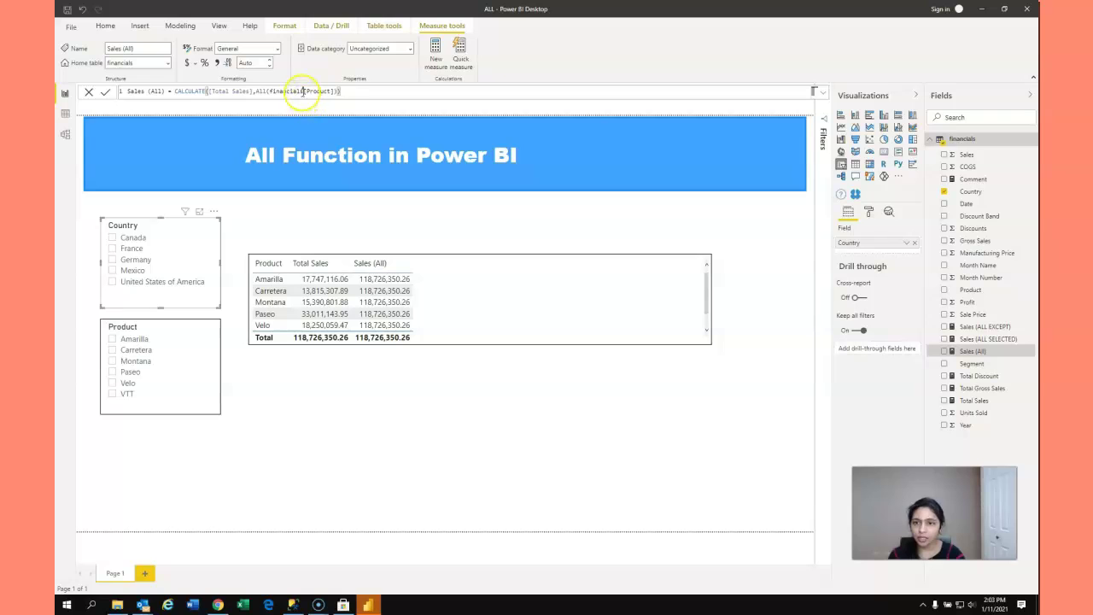
pyautogui.moveTo(305, 92); pyautogui.dragTo(333, 90)
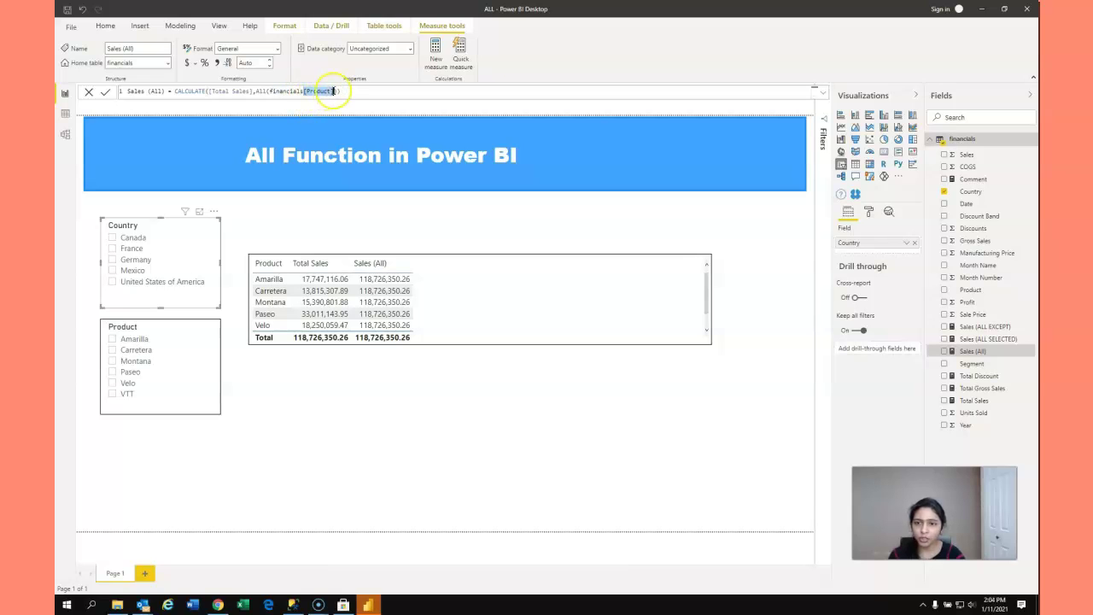
pyautogui.press('BackSpace')
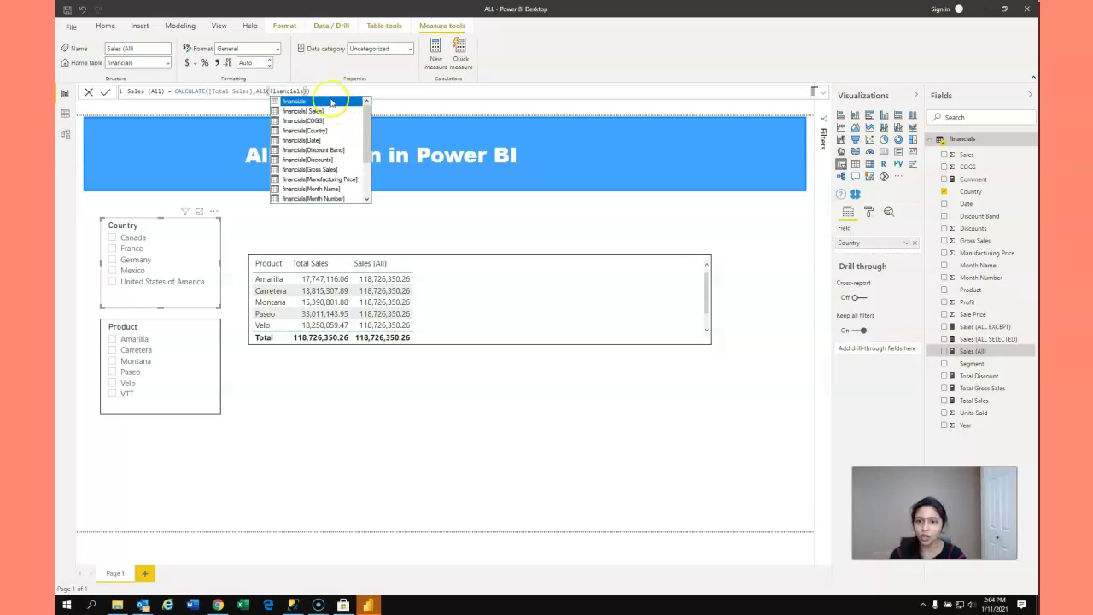
pyautogui.click(397, 97)
pyautogui.click(107, 93)
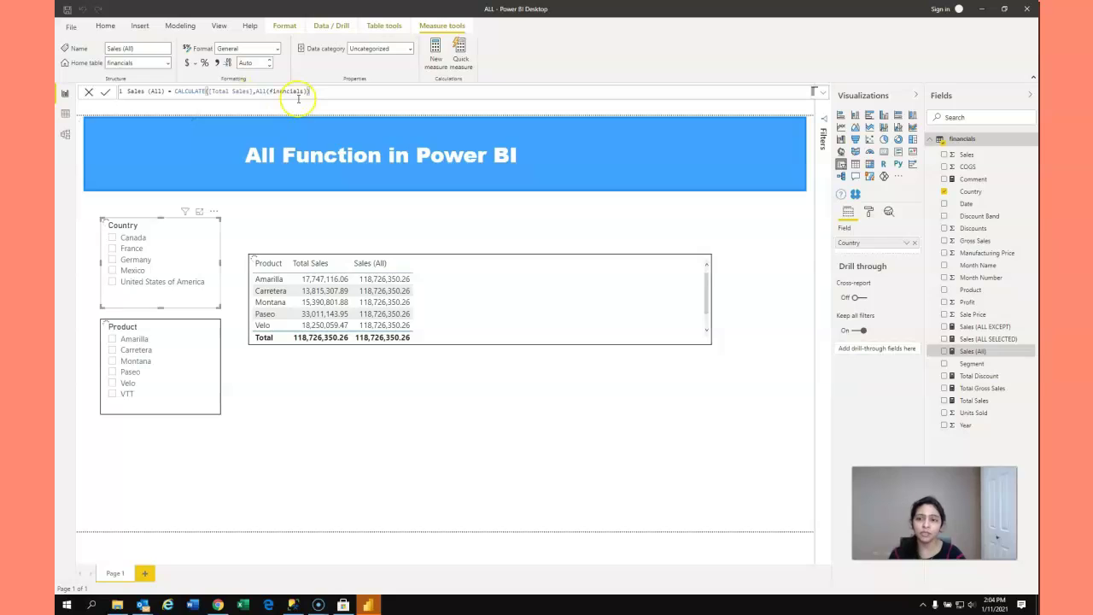
pyautogui.doubleClick(282, 91)
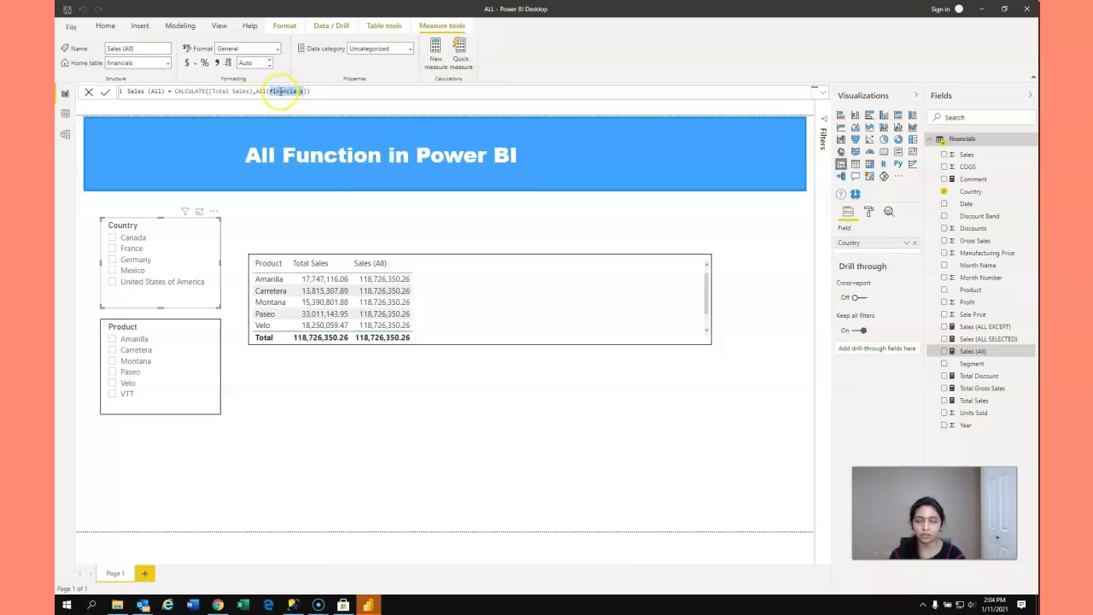
pyautogui.click(106, 92)
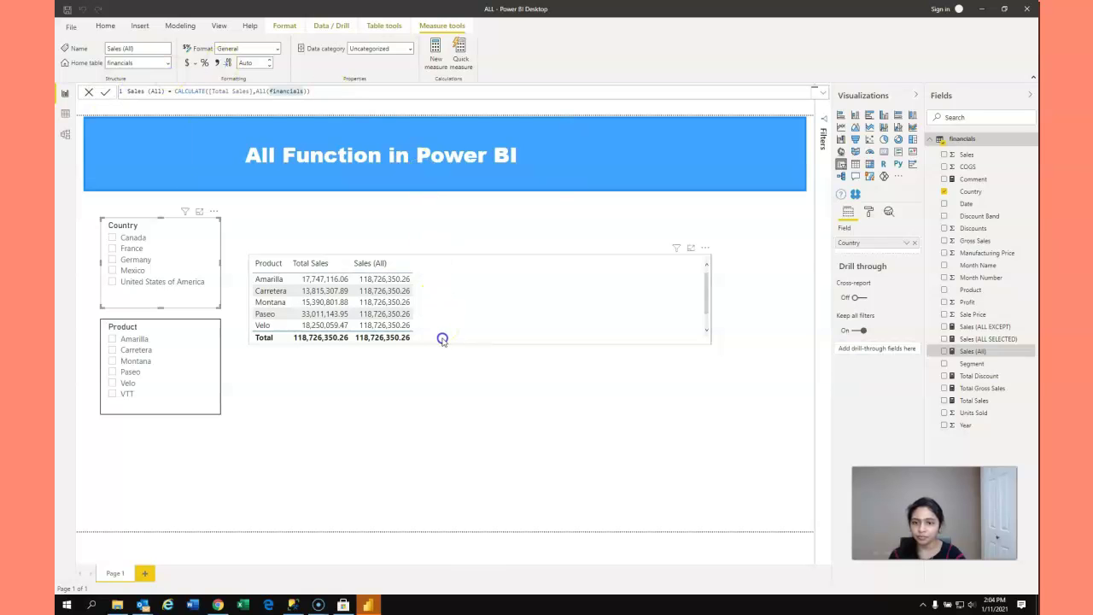
pyautogui.click(475, 370)
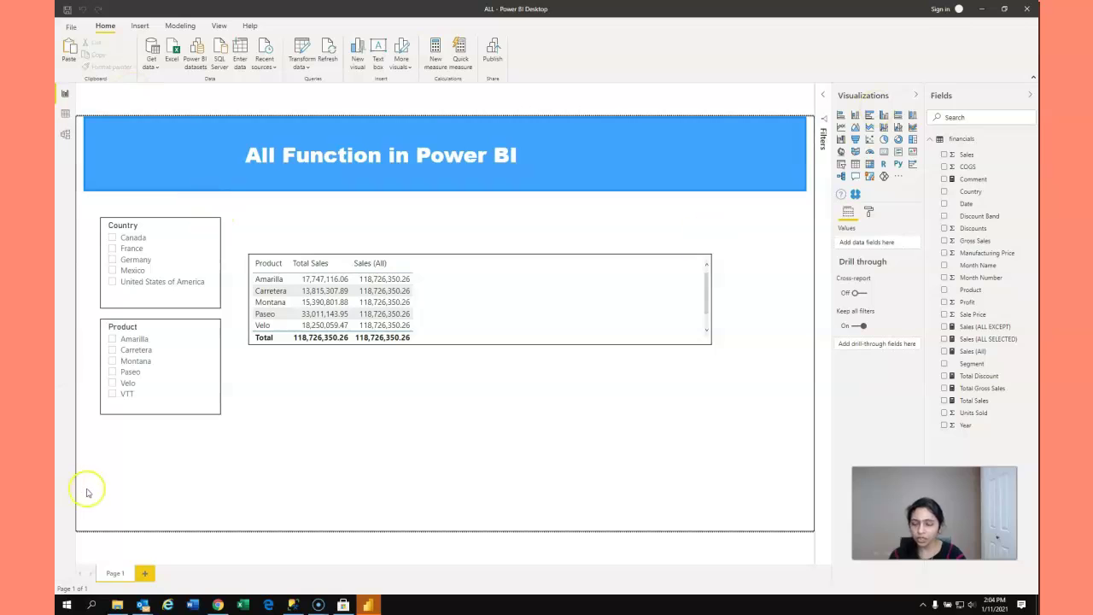
# Step: Filter the report by Amarilla, Carretera and Montana in turn with the Product slicer to check the edited Sales (All) measure
pyautogui.click(133, 340)
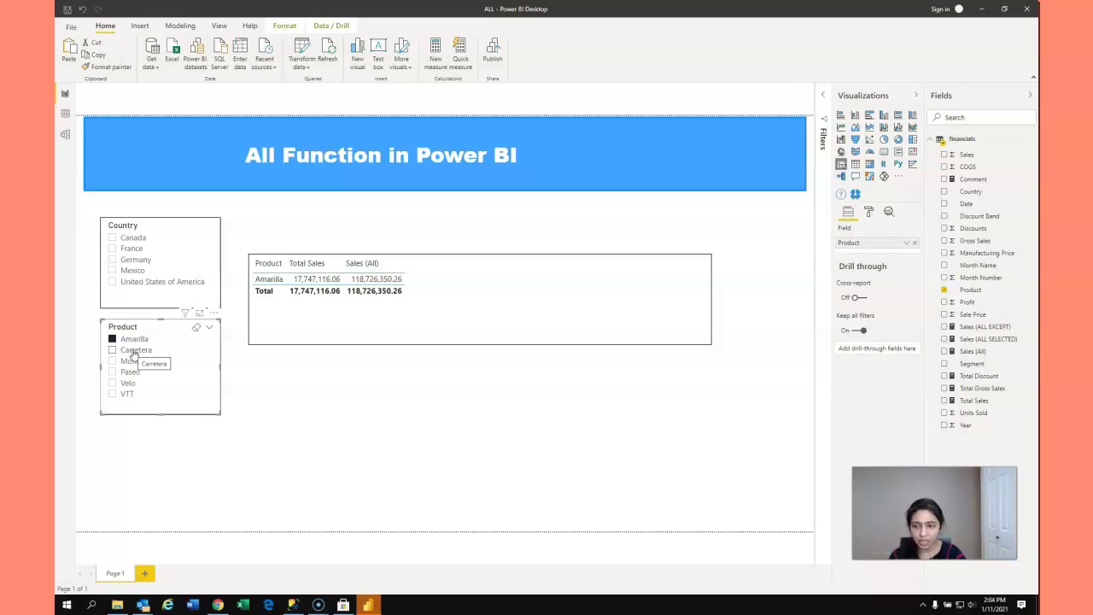
pyautogui.click(133, 351)
pyautogui.click(134, 361)
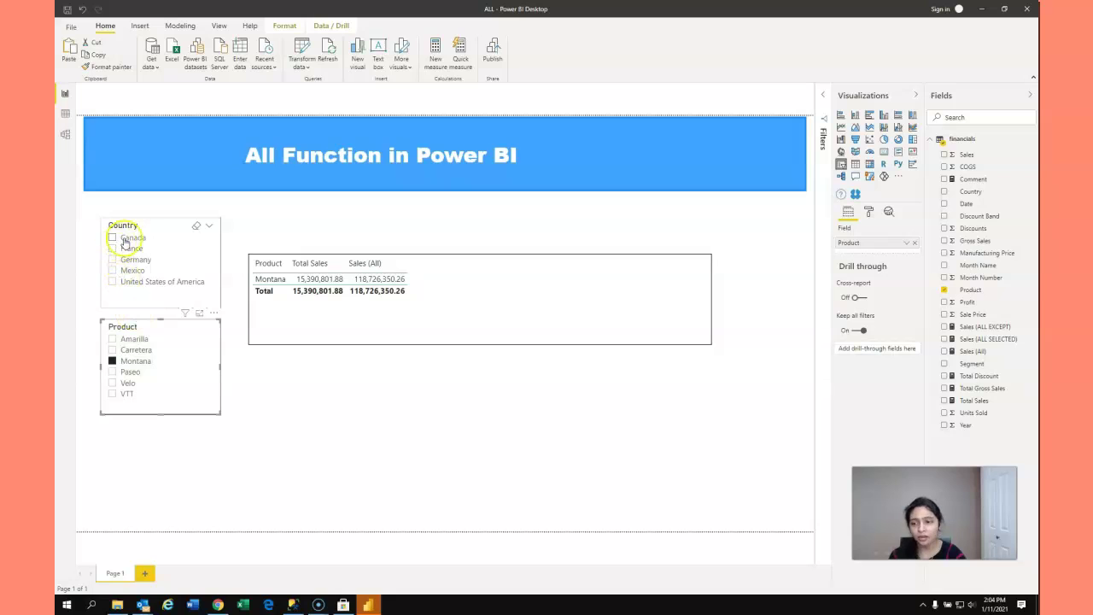
# Step: With Montana still selected, filter by each country in turn to compare Total Sales and Sales (All), and clear the Country slicer
pyautogui.click(126, 239)
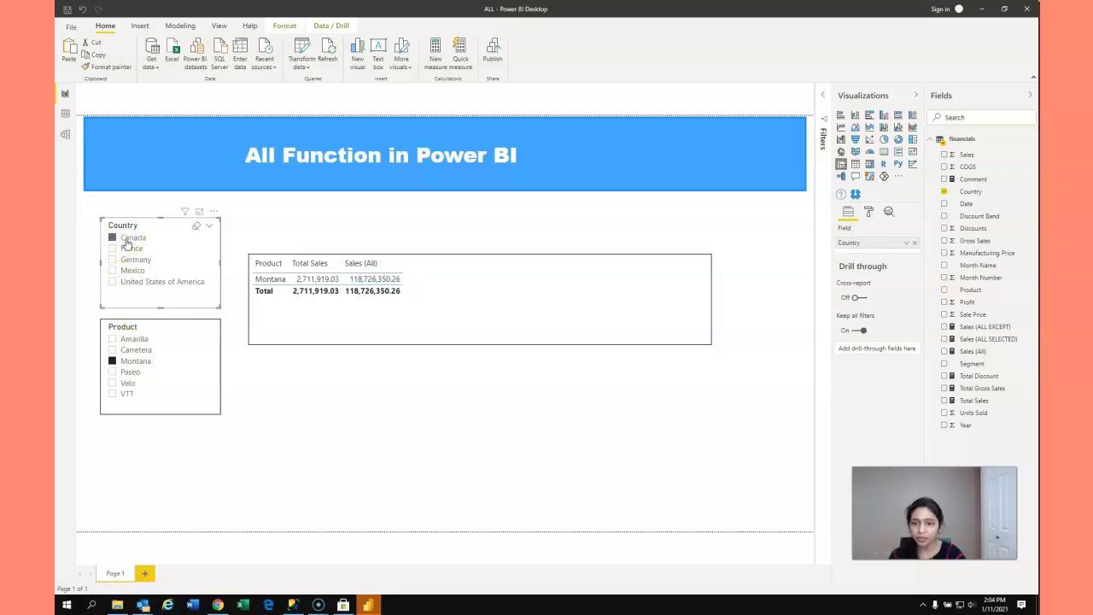
pyautogui.click(130, 260)
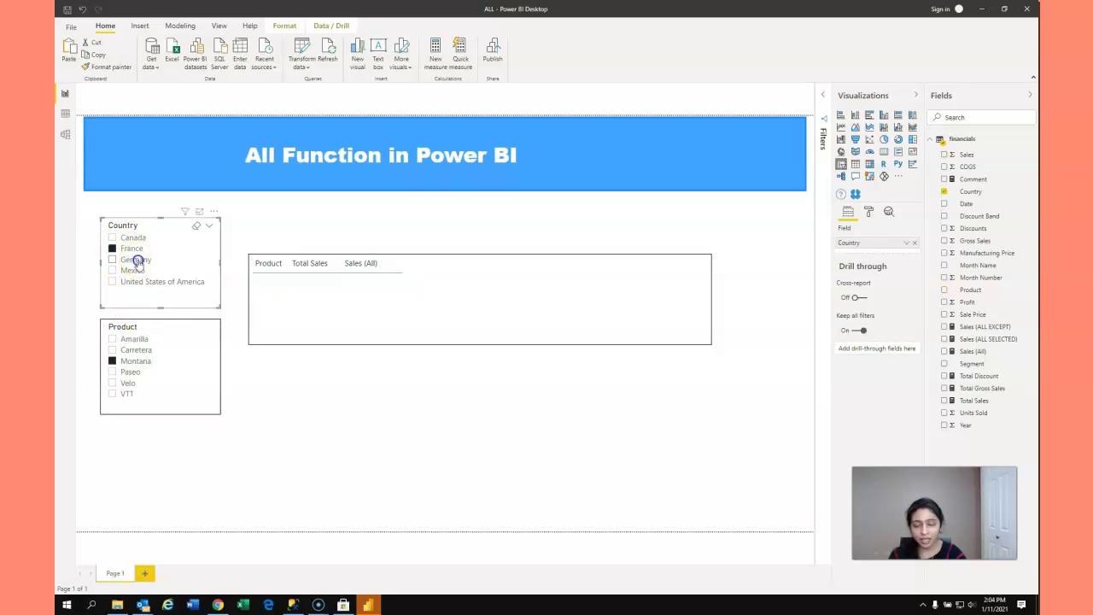
pyautogui.click(138, 272)
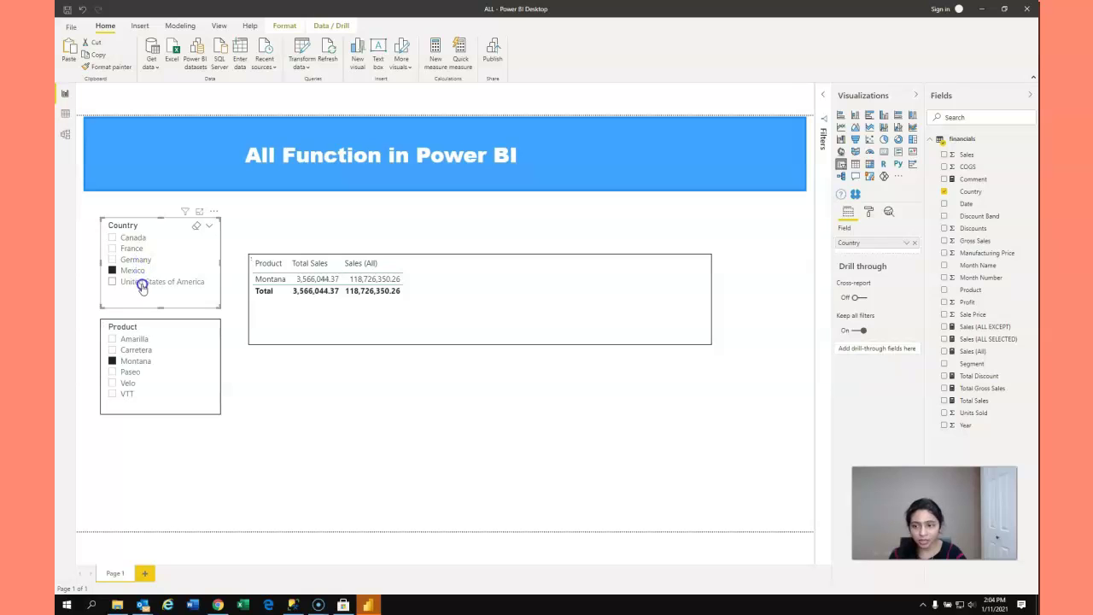
pyautogui.click(139, 280)
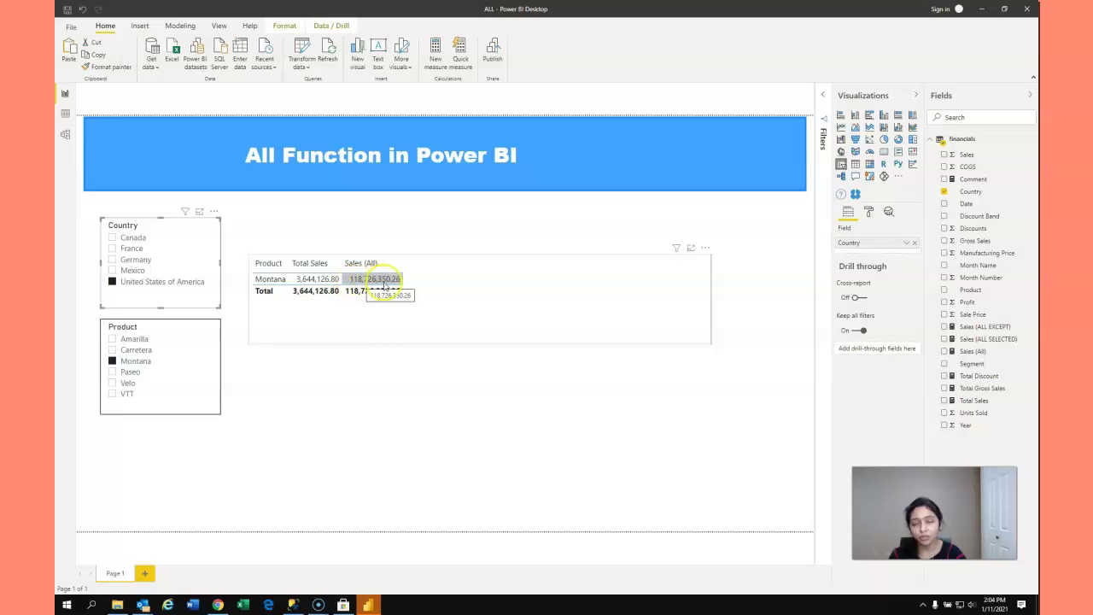
pyautogui.click(143, 242)
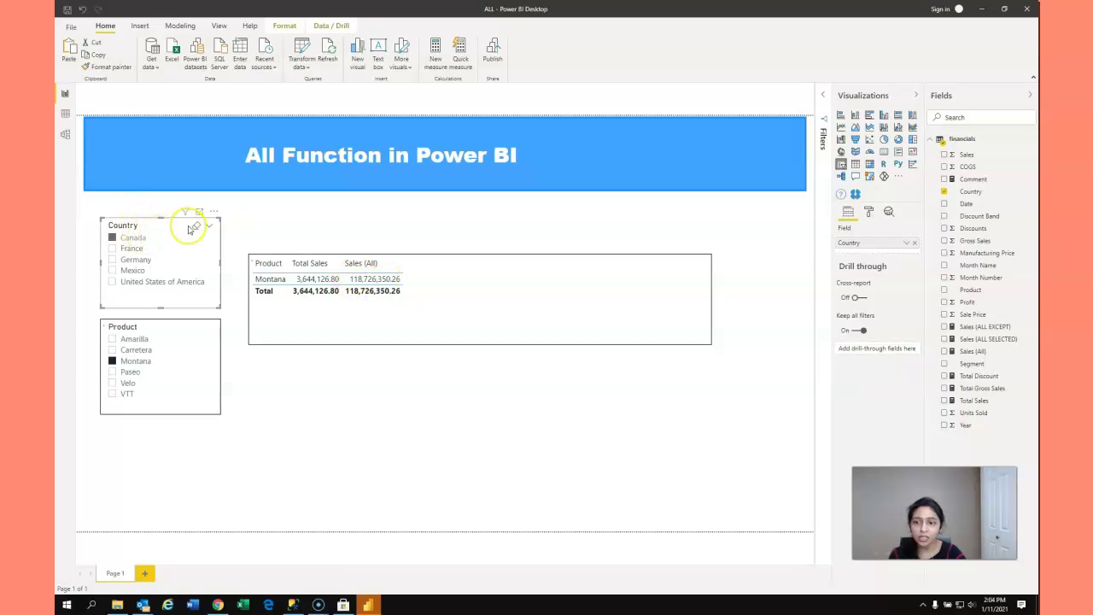
pyautogui.click(196, 227)
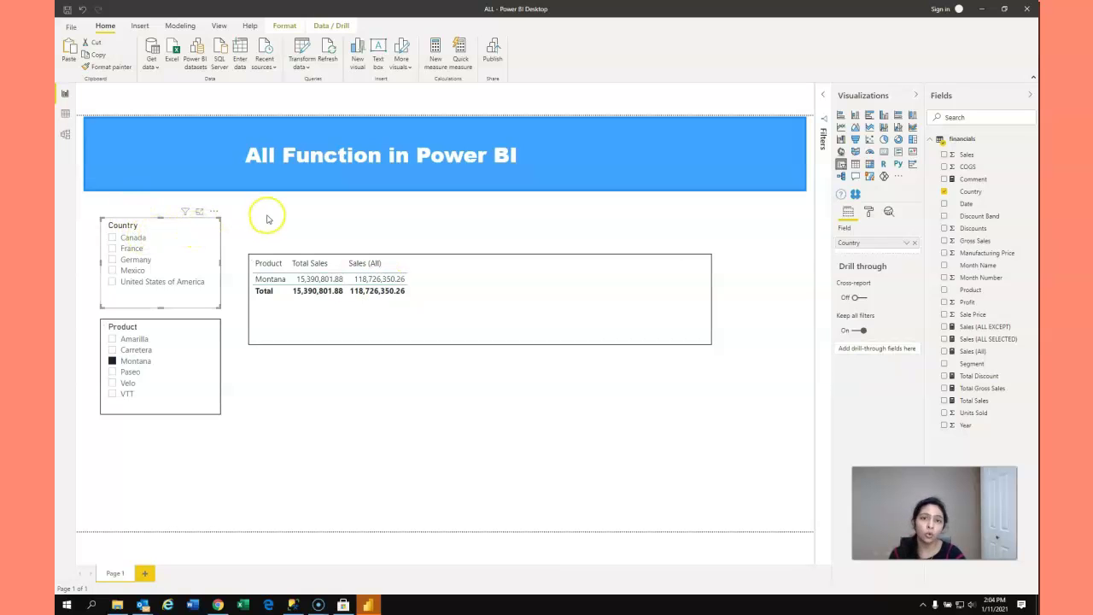